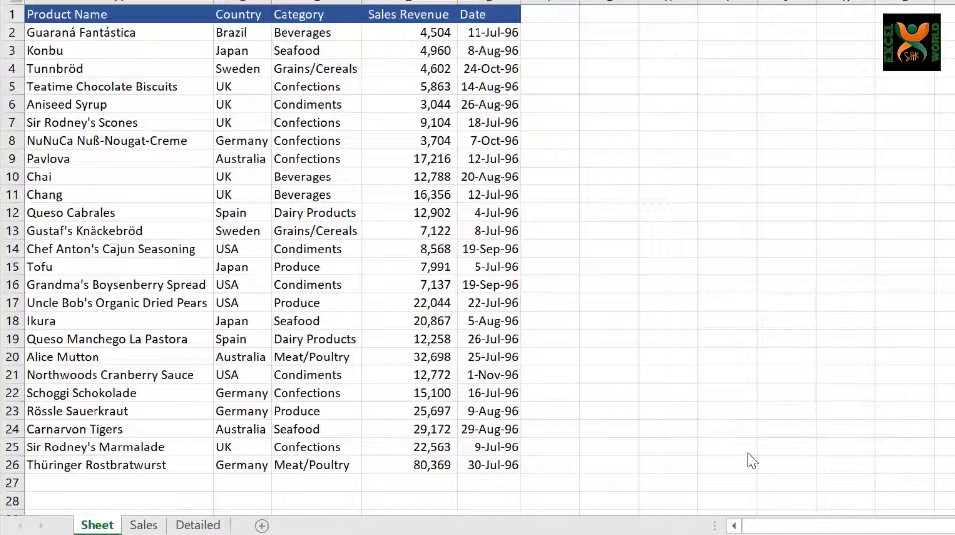
Look through the Sales and Detailed sheets, ending back on the first sheet.
left_click(80, 359)
key("ctrl+Page_Down")
key("ctrl+Page_Down")
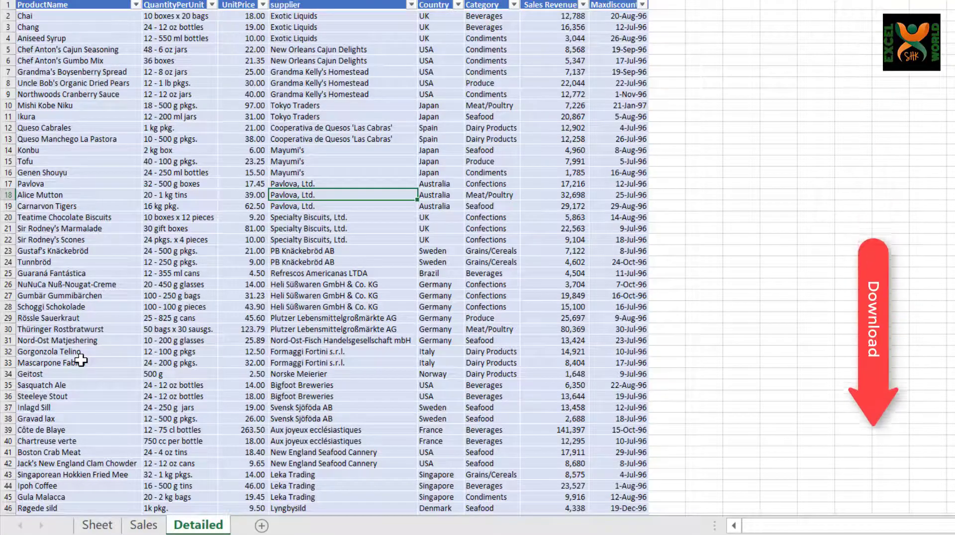
key("ctrl+Page_Up")
key("ctrl+Page_Up")
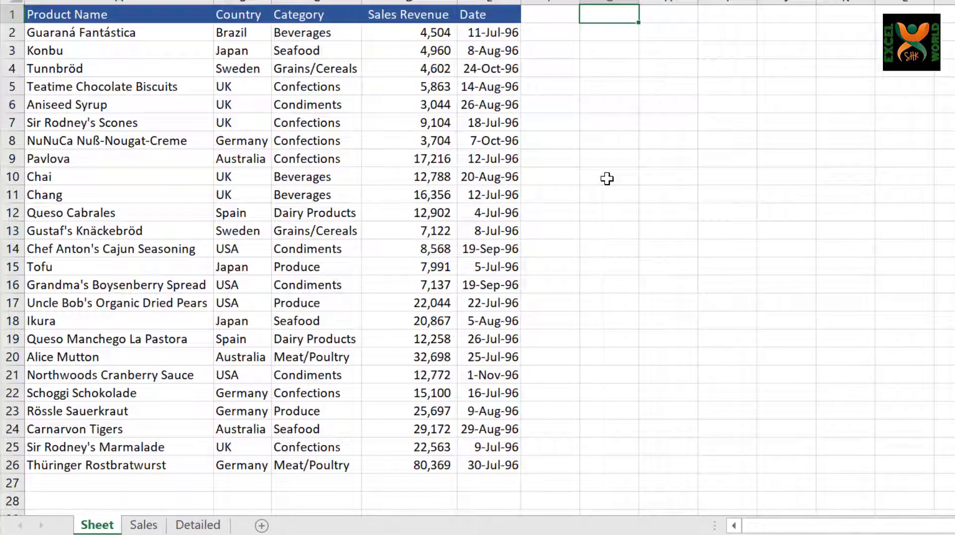
key("alt+a")
key("q")
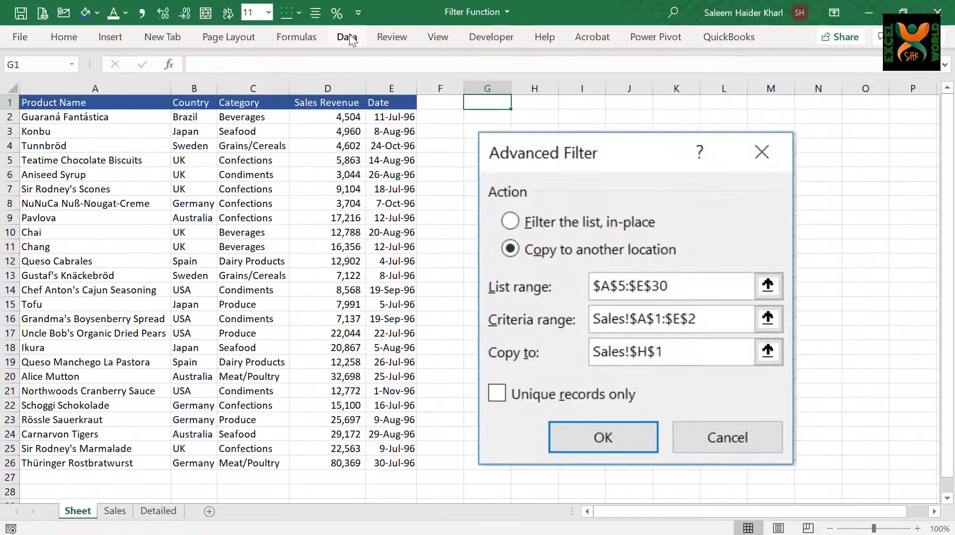
left_click(348, 37)
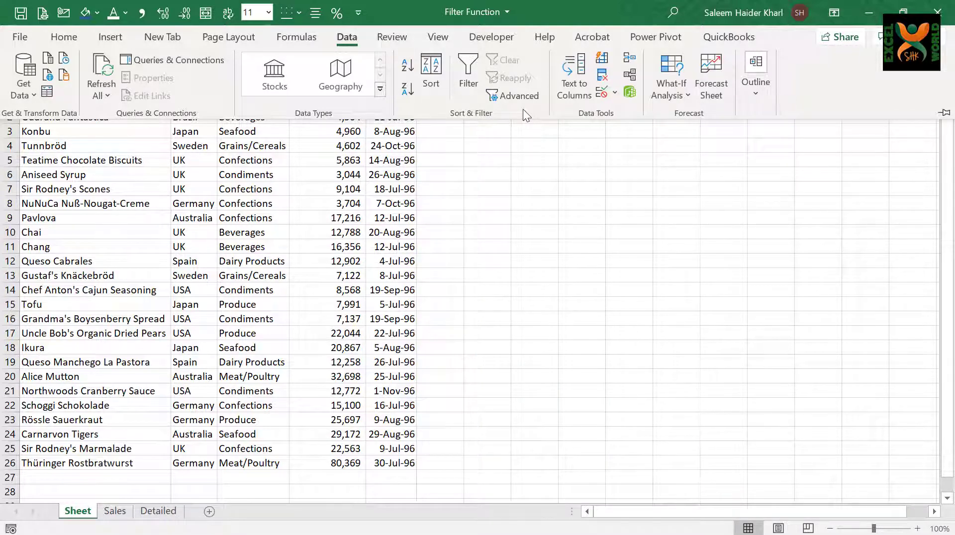
left_click(438, 168)
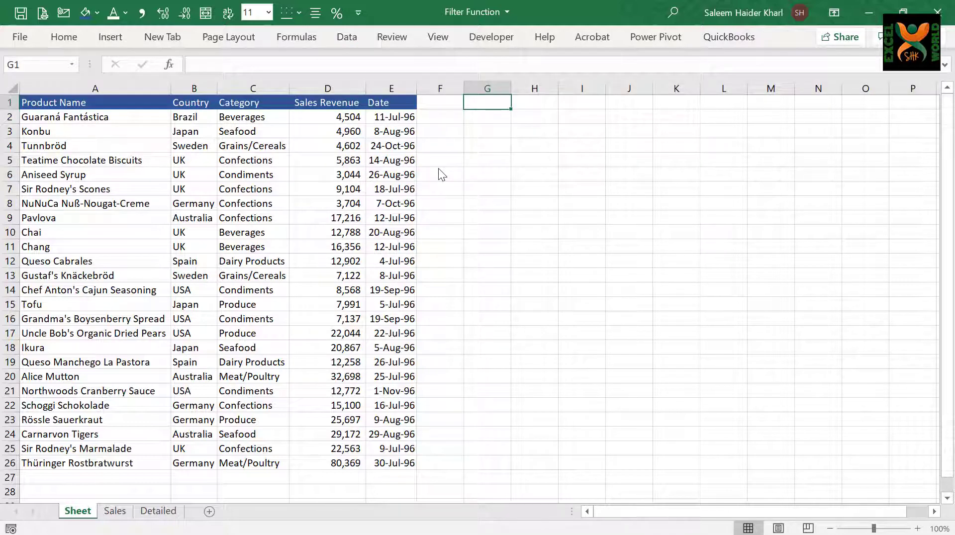
Enter the filter criterion beside the data, with the label Country in H1 and UK in I1.
key("Right")
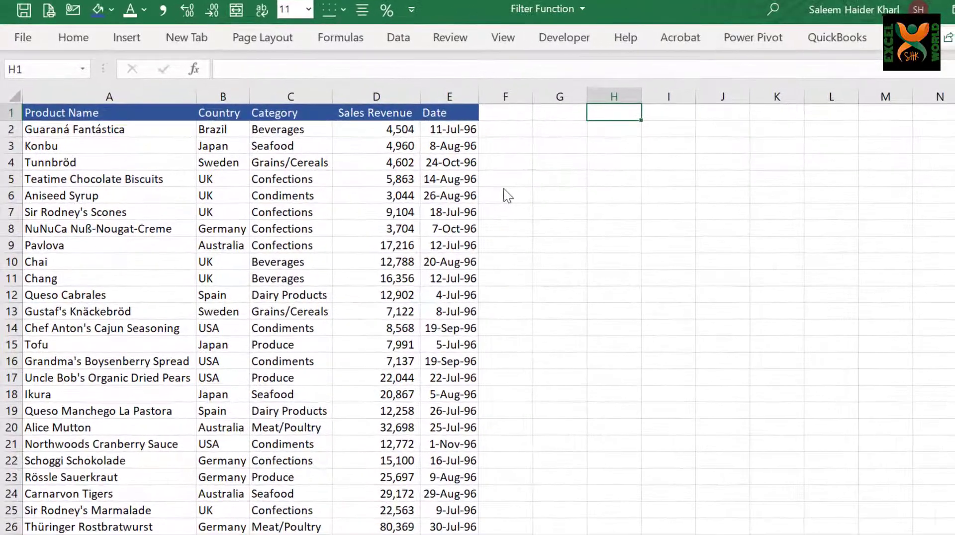
type("Country")
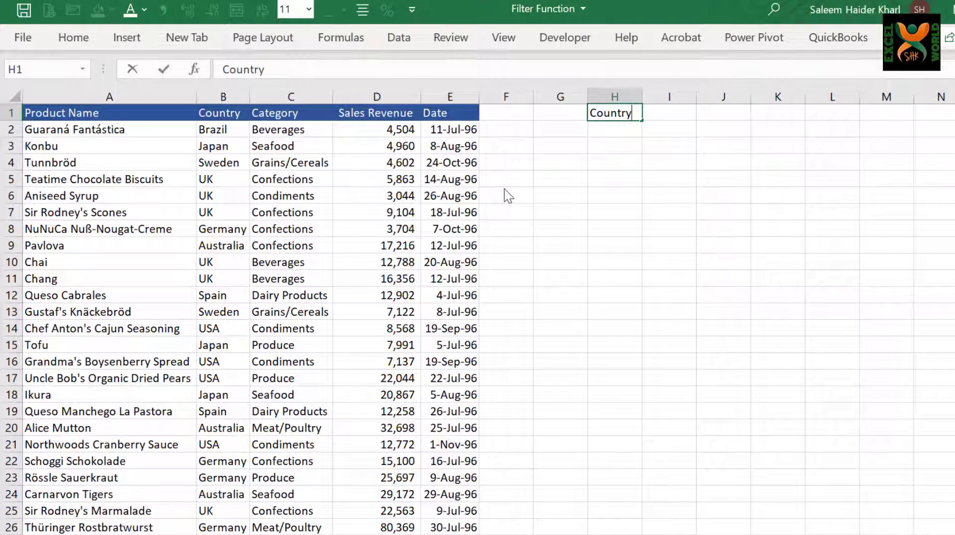
key("Tab")
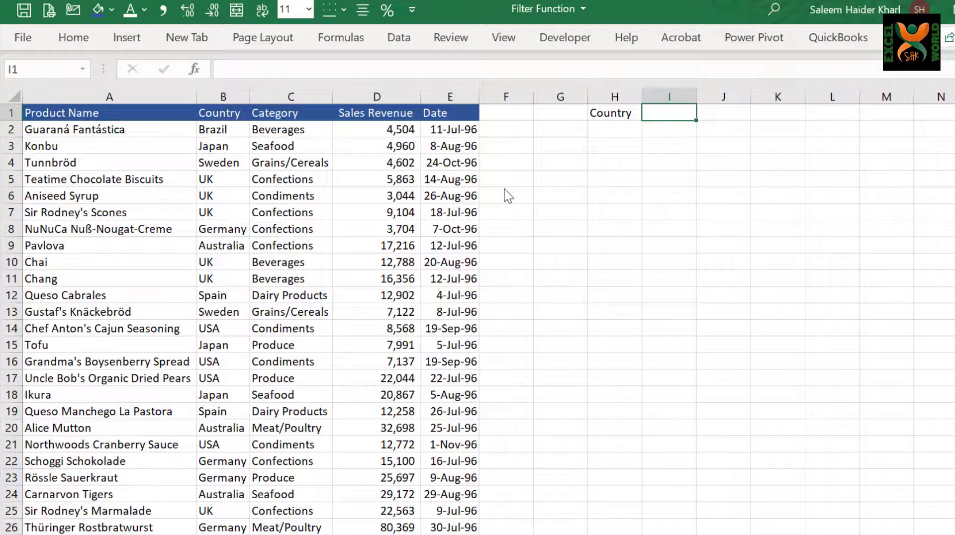
type("UK")
key("Tab")
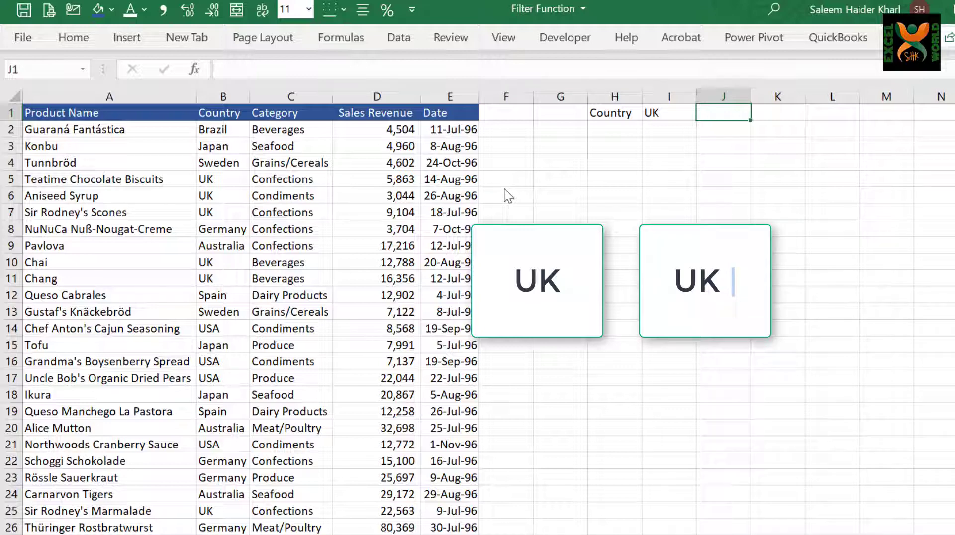
Copy the header row A1:E1 to H4 and autofit the widths of columns H to L.
key("ctrl+Home")
key("ctrl+shift+Right")
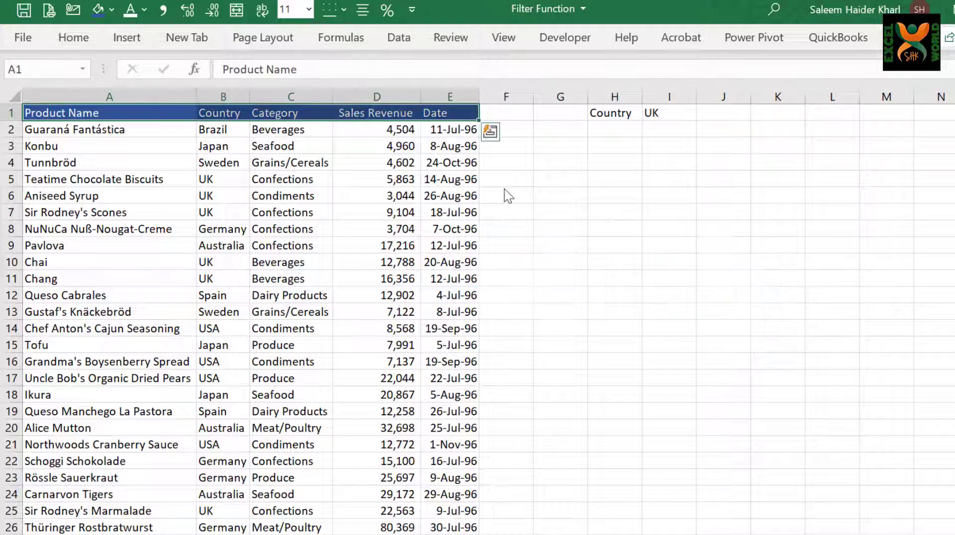
key("ctrl+c")
left_click(593, 161)
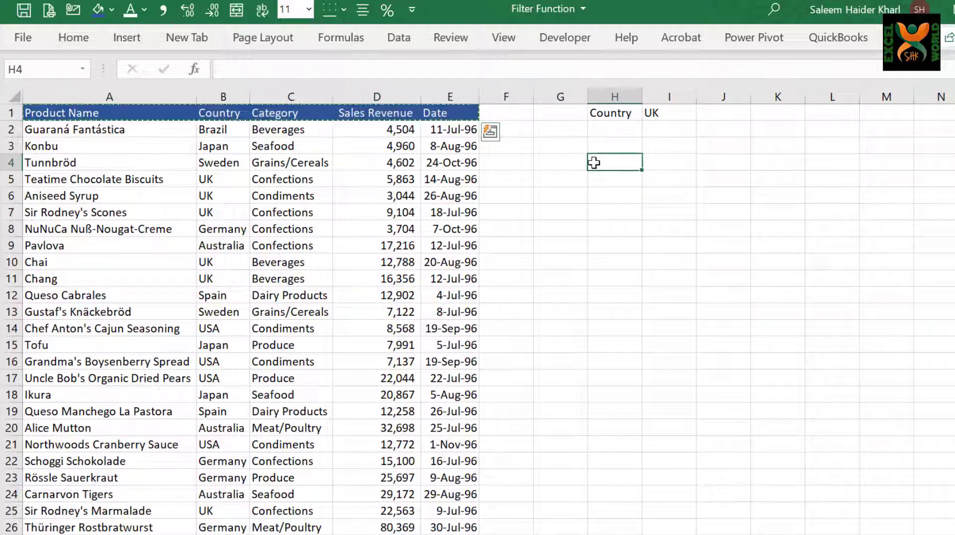
key("ctrl+v")
key("Return")
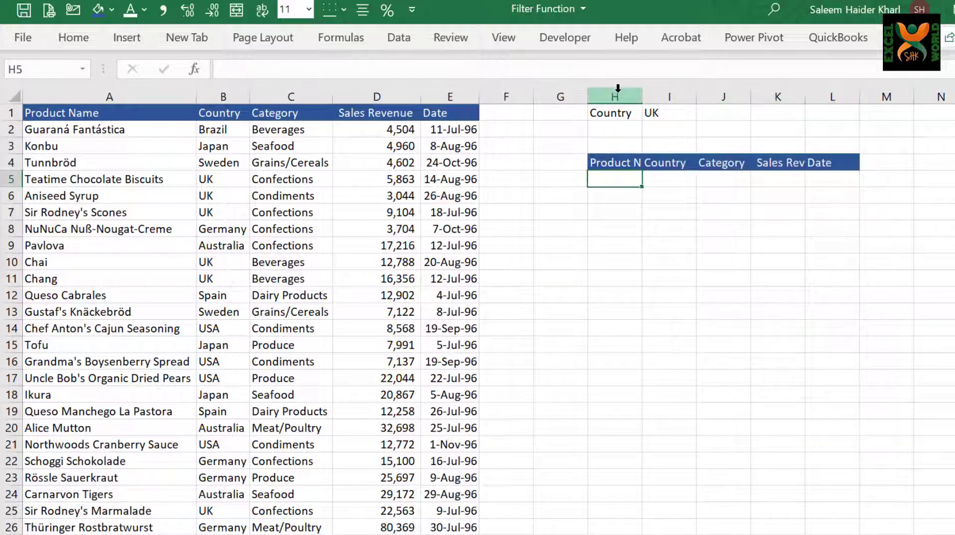
left_click_drag(614, 96, 811, 94)
double_click(861, 95)
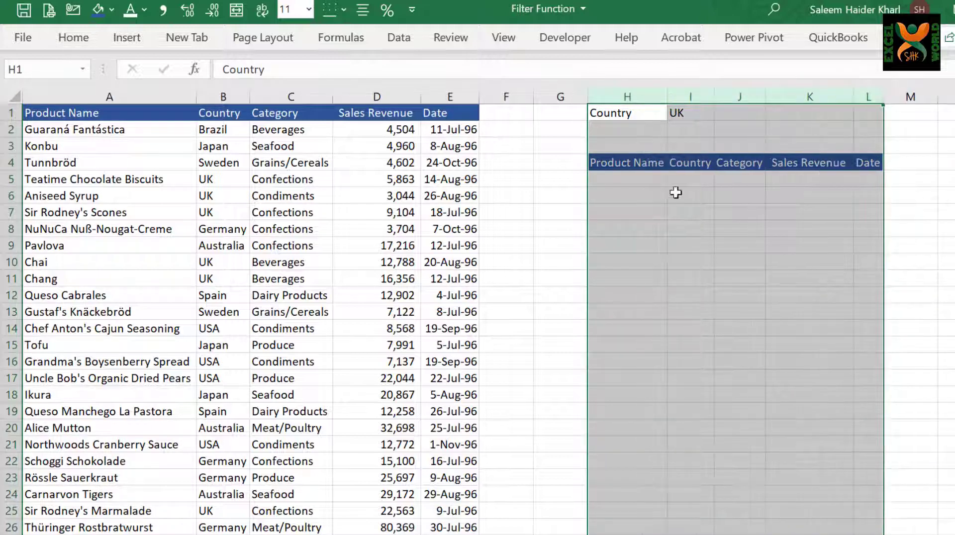
Start a FILTER formula in H5 with the data range A2:E26 as its array.
left_click(627, 182)
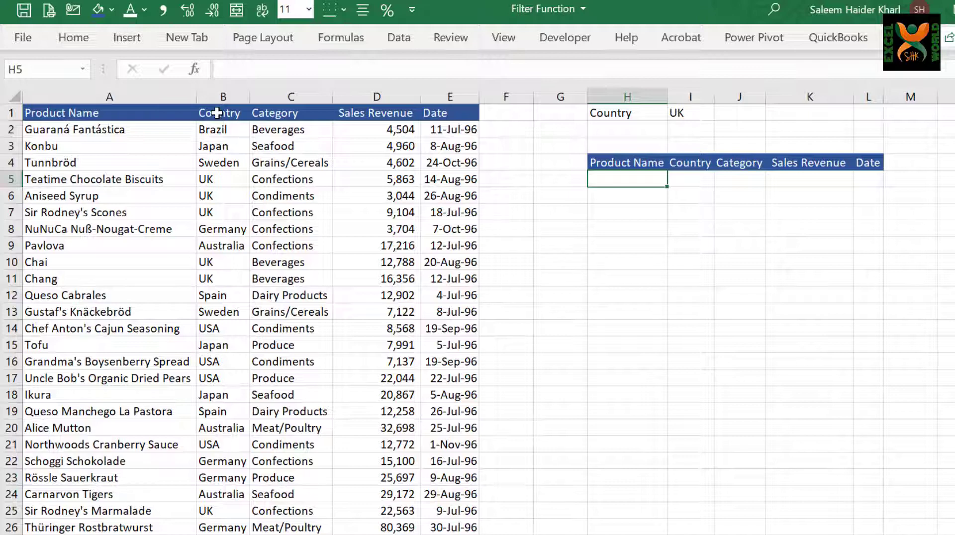
type("=")
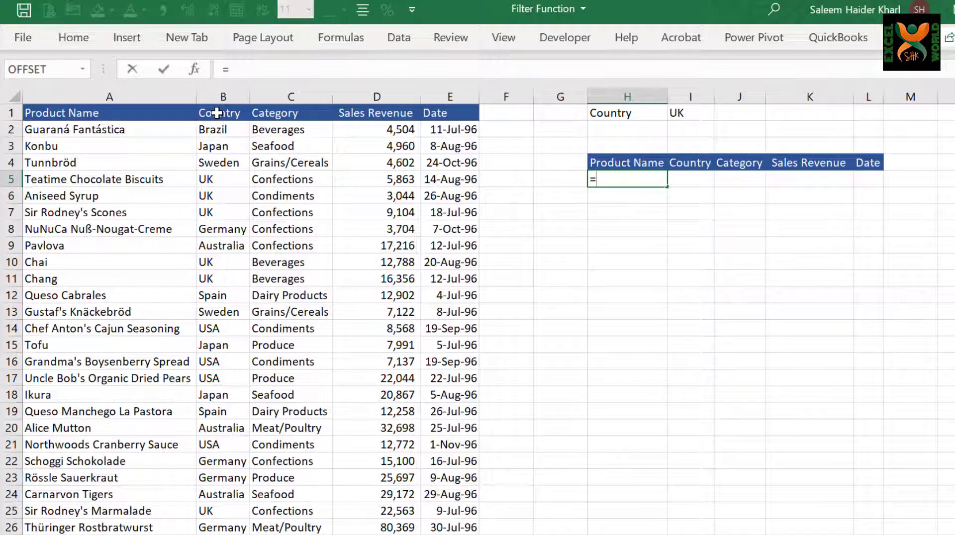
type("filt")
key("Tab")
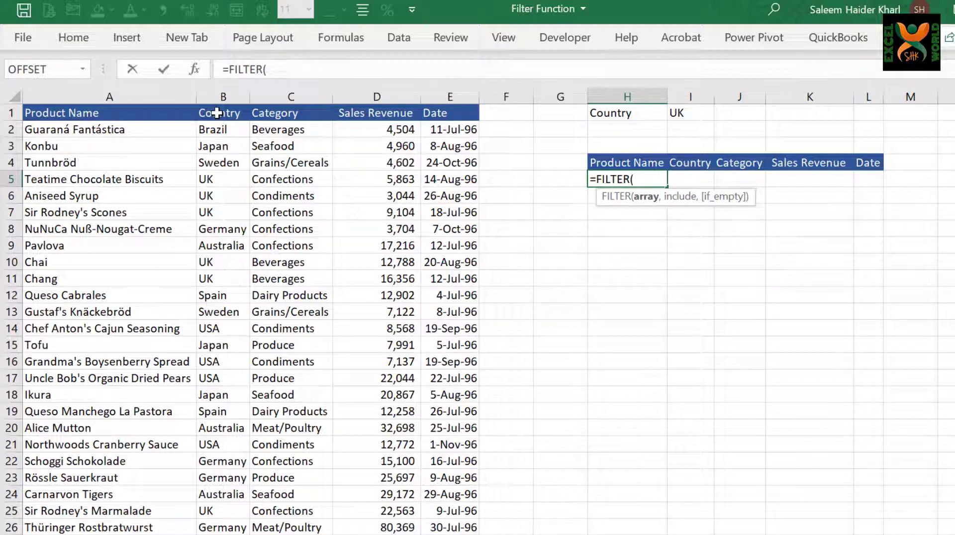
left_click(77, 130)
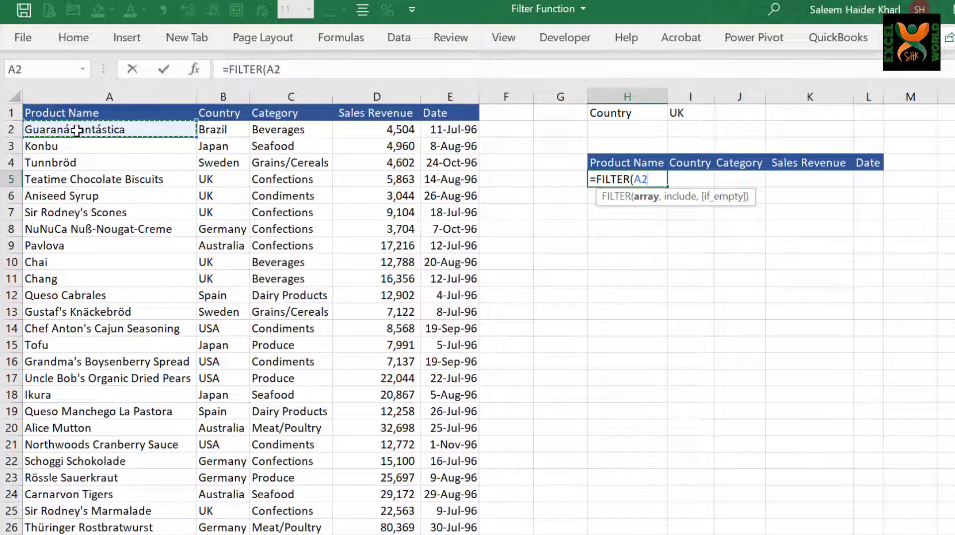
key("ctrl+shift+Right")
key("ctrl+shift+Down")
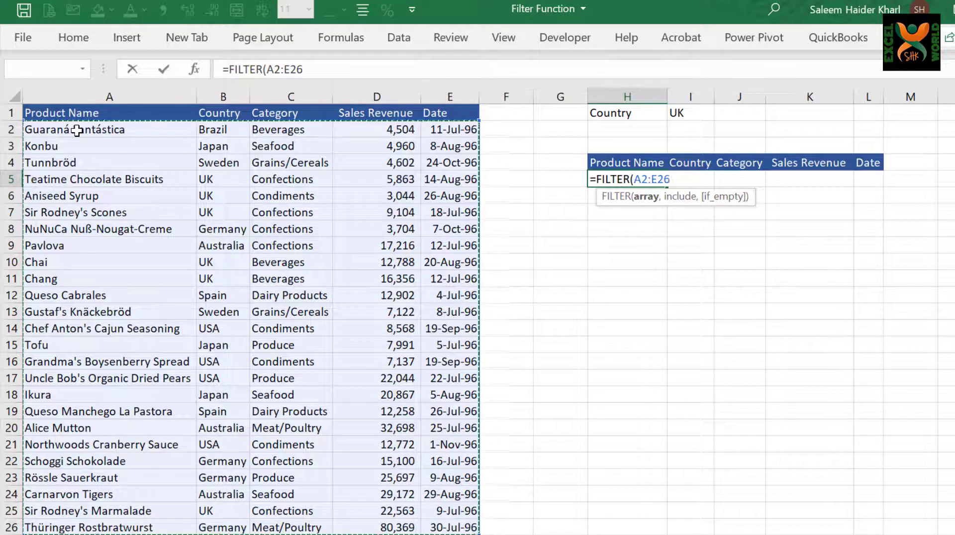
Complete the FILTER formula in H5 with the include condition B2:B26=I1, omitting the if_empty argument.
type(",")
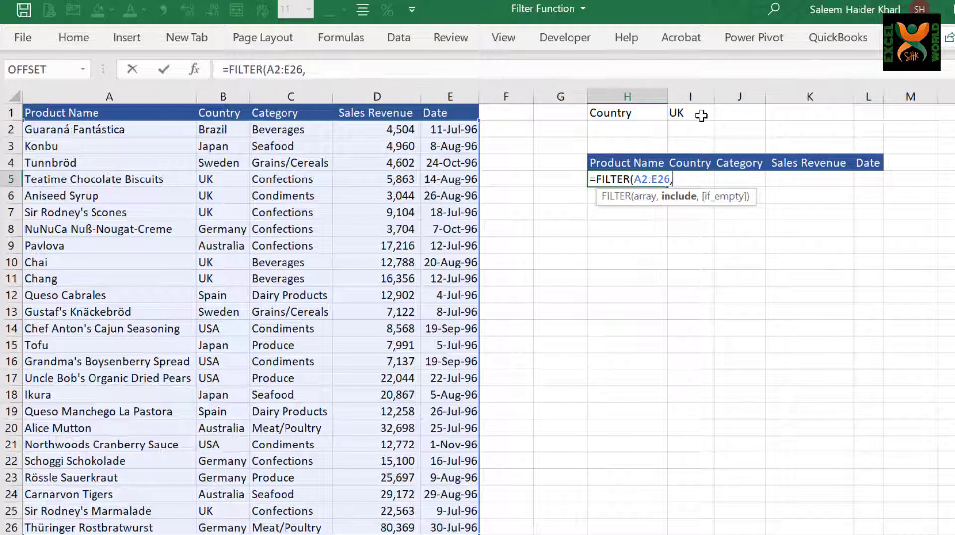
left_click(225, 127)
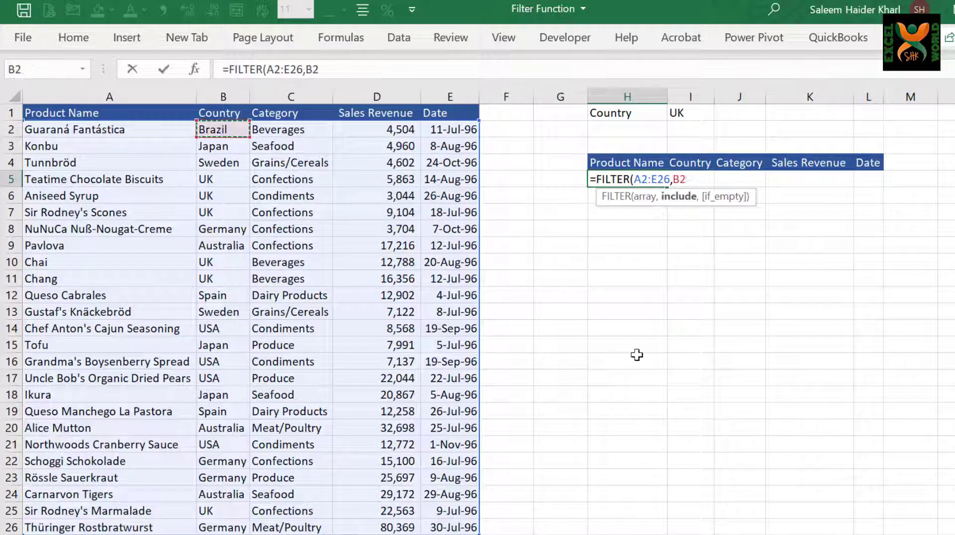
key("ctrl+shift+Down")
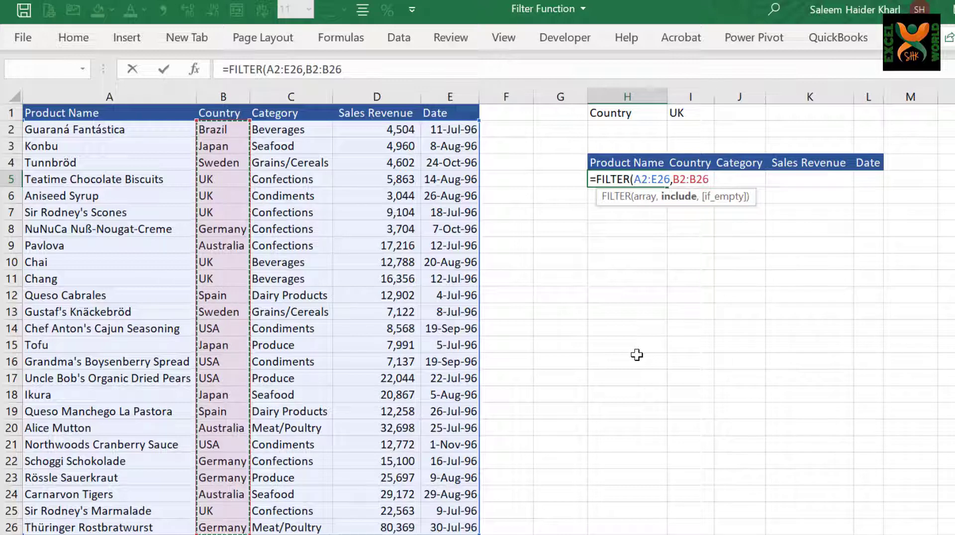
type("=")
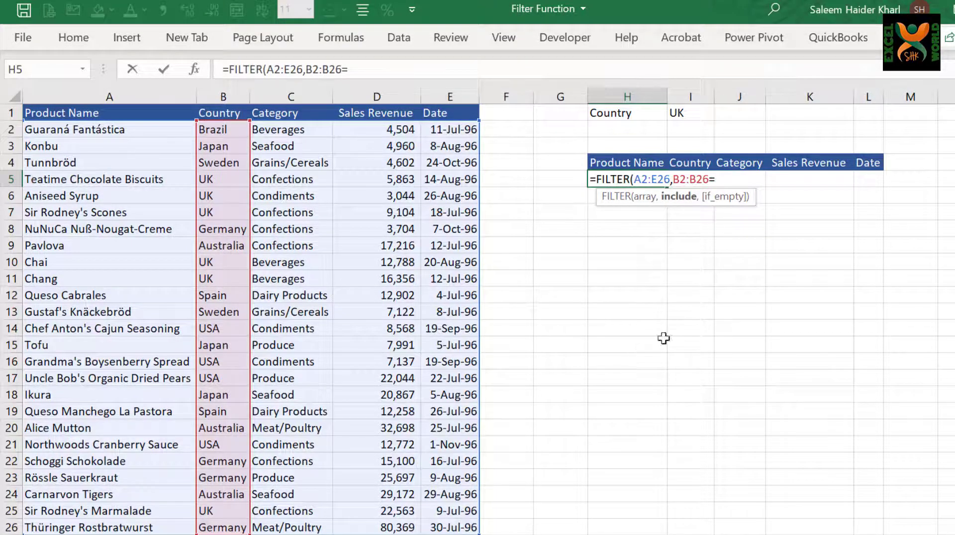
left_click(678, 109)
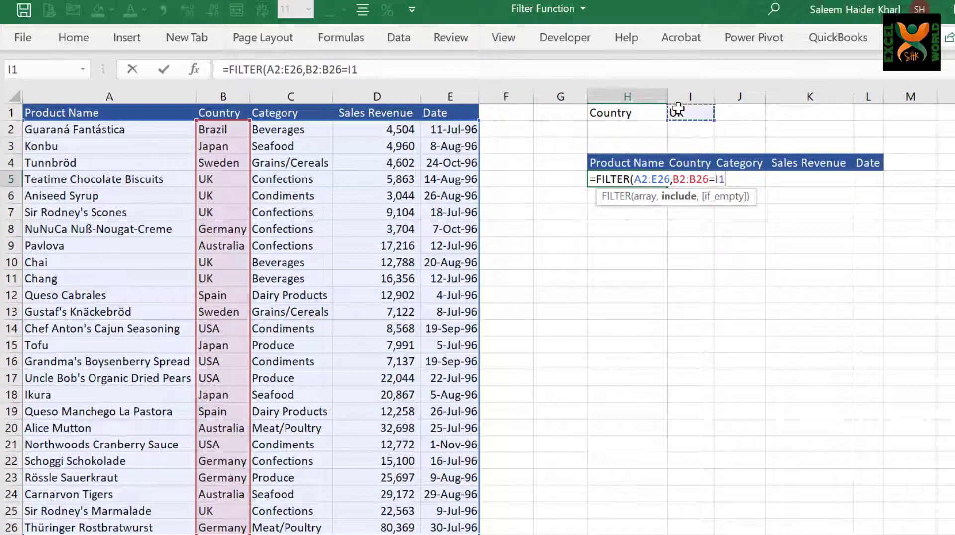
type(",")
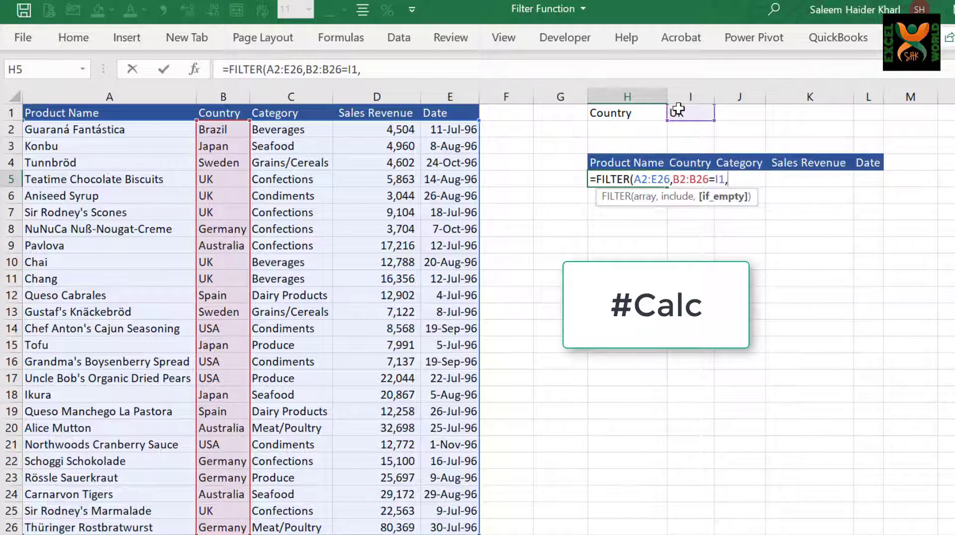
key("BackSpace")
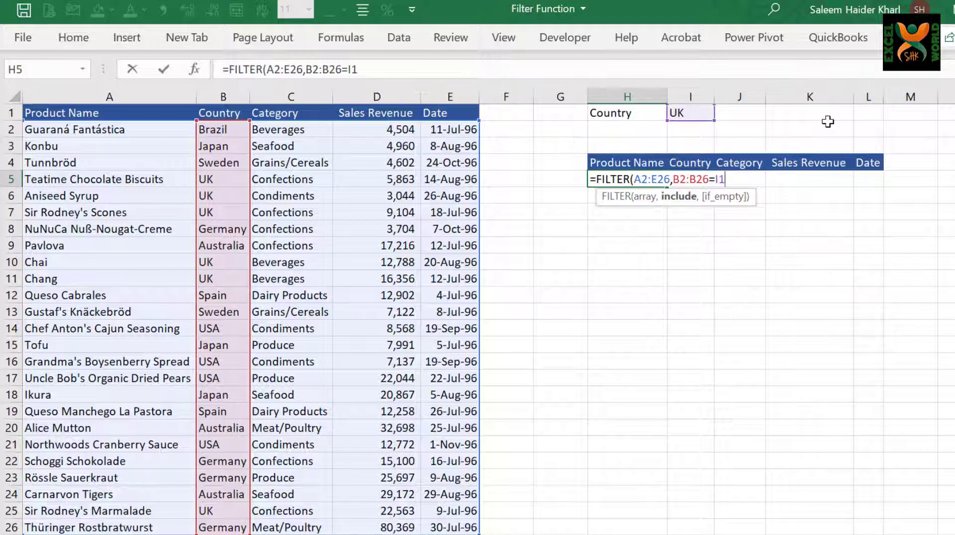
type(")")
key("Return")
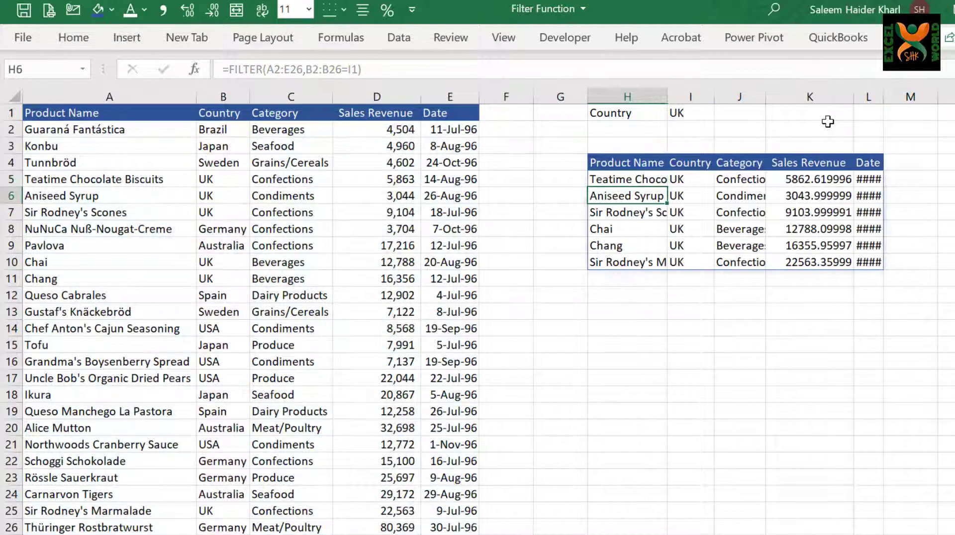
Autofit column L and format the Sales Revenue values in column K with thousands separators and no decimals.
double_click(885, 97)
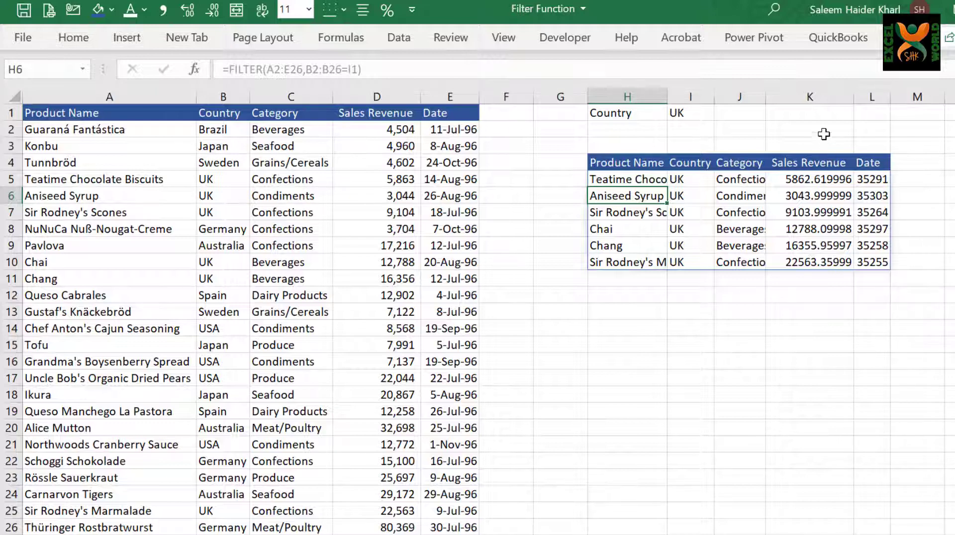
left_click(810, 92)
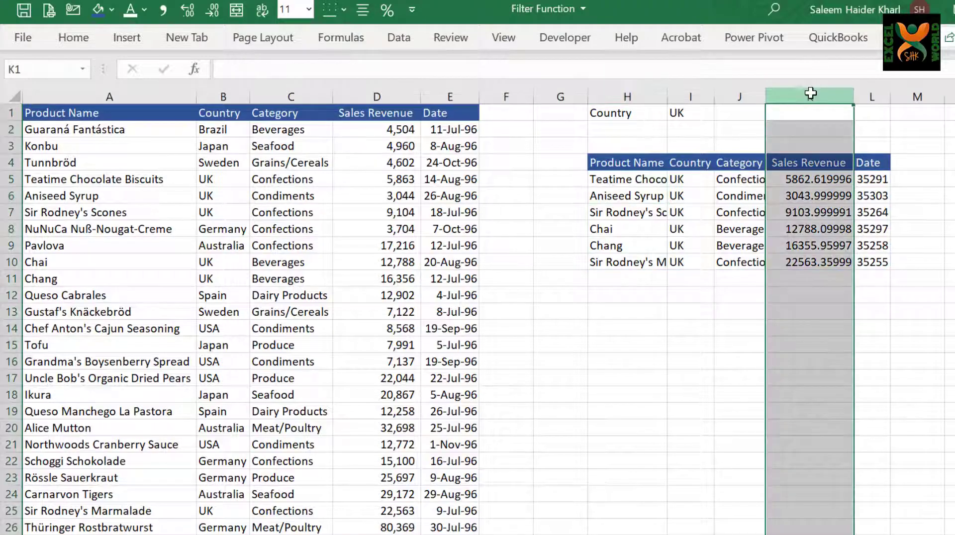
left_click(163, 11)
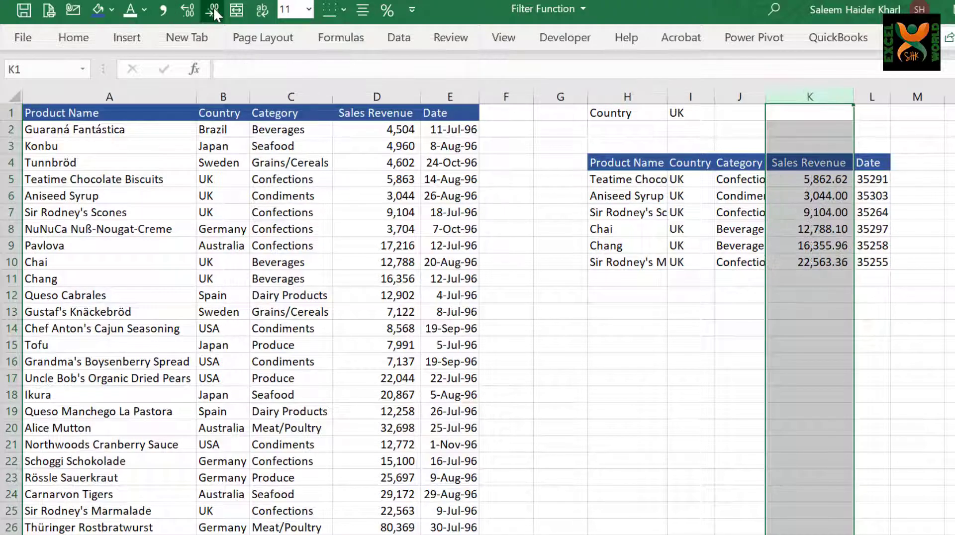
left_click(214, 11)
left_click(214, 11)
Format the Date column L of the filtered results with the 14-Mar-12 date type.
left_click(872, 295)
left_click(872, 95)
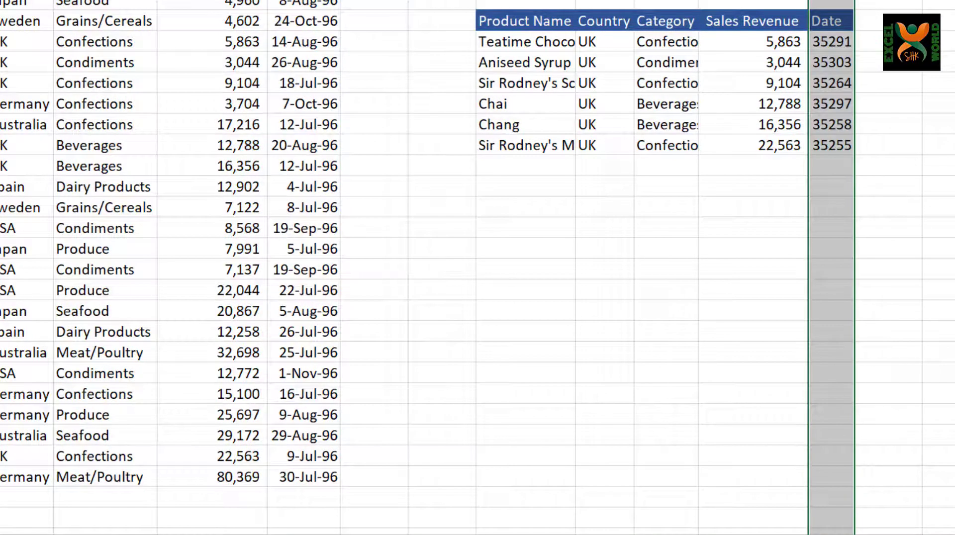
key("ctrl+1")
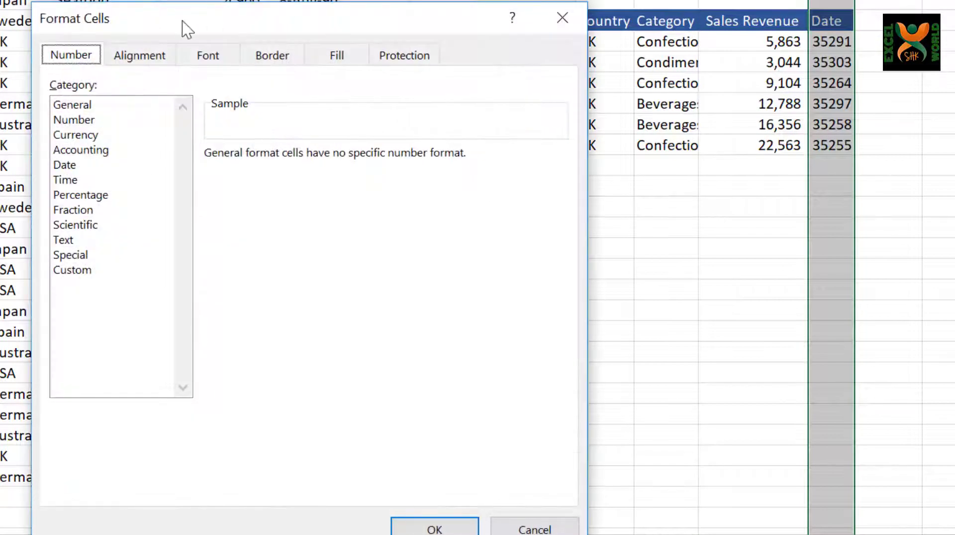
left_click(72, 165)
left_click(264, 263)
key("Down")
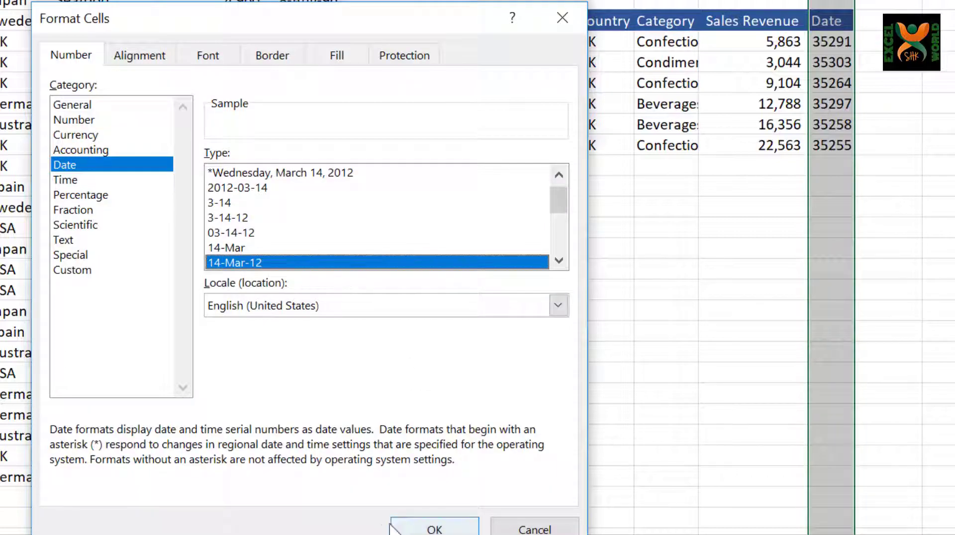
left_click(434, 529)
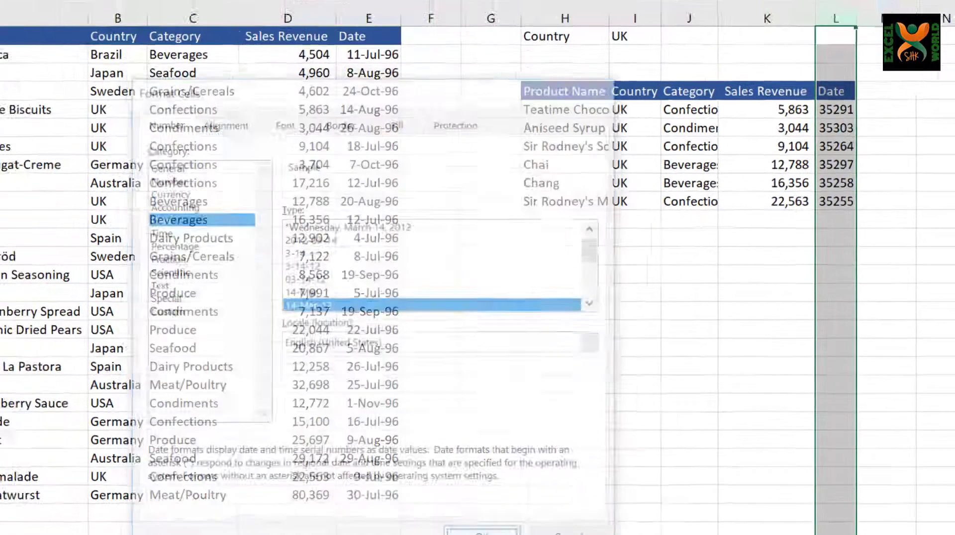
left_click(696, 278)
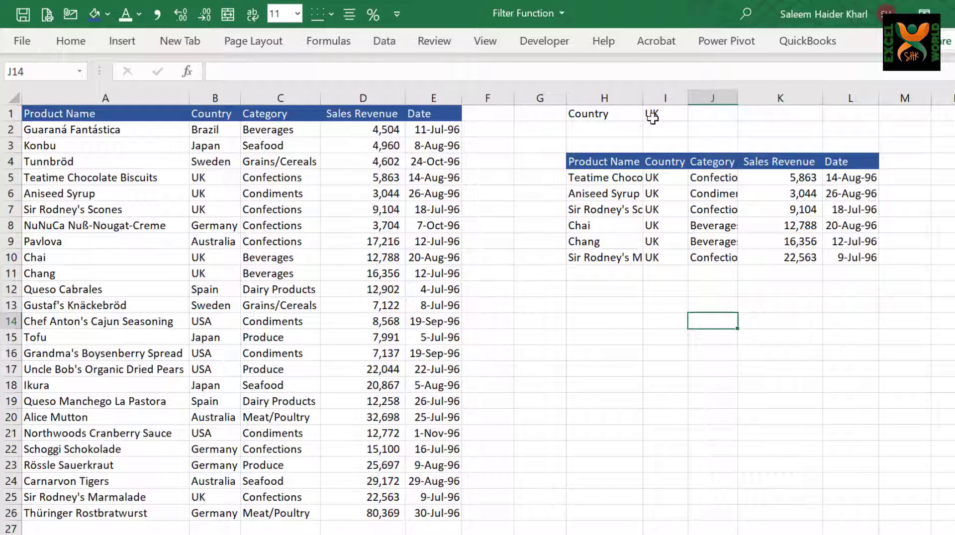
Set the country criterion in I1 to Japan and check the FILTER formula in H5.
left_click(653, 118)
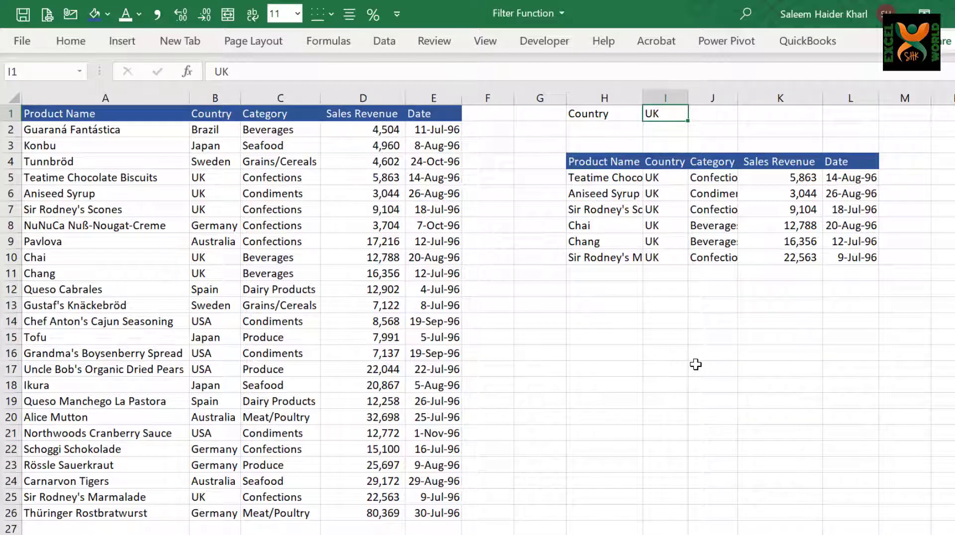
type("Japan")
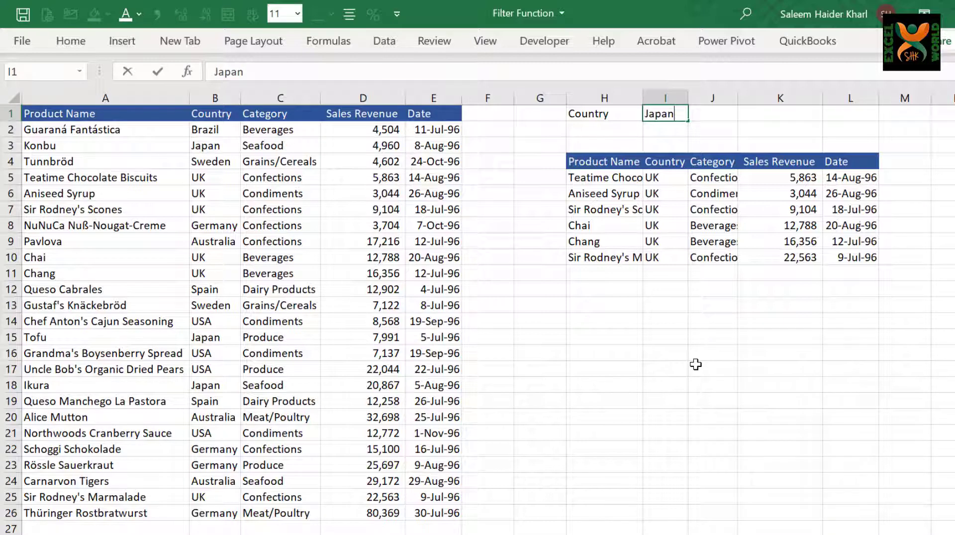
key("Return")
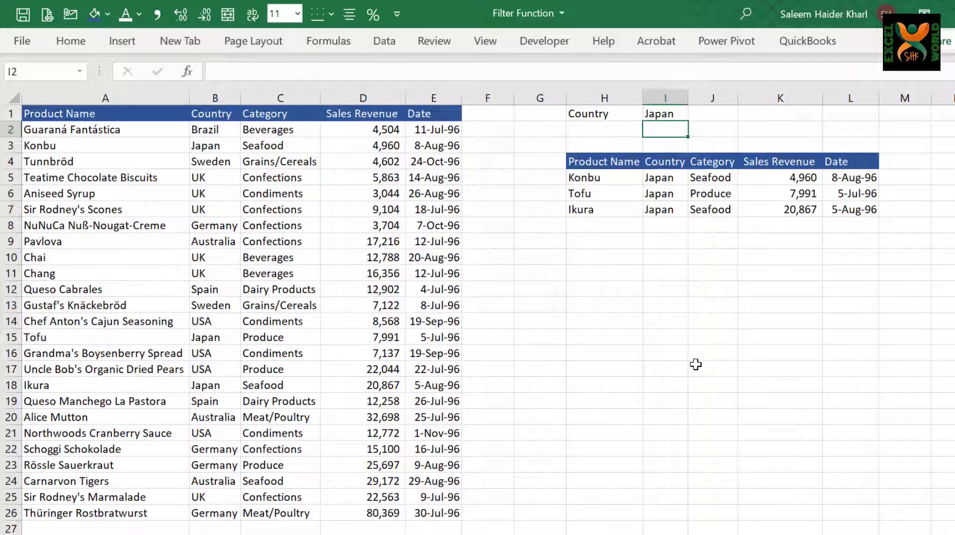
key("Left")
key("ctrl+Down")
key("ctrl+Down")
key("Up")
key("Up")
key("Up")
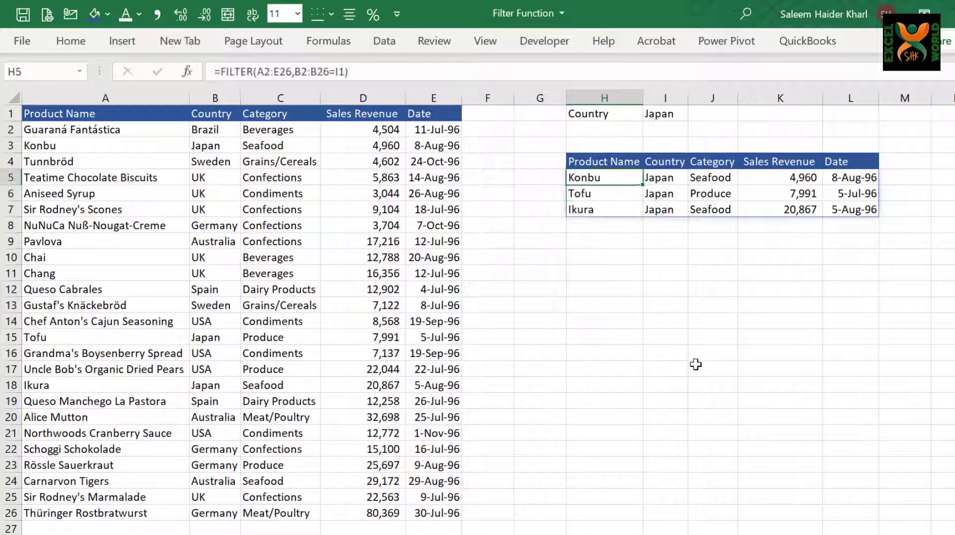
Set the country criterion in I1 to Pakistan, a country absent from the source data.
key("Right")
key("Up")
key("Up")
key("Up")
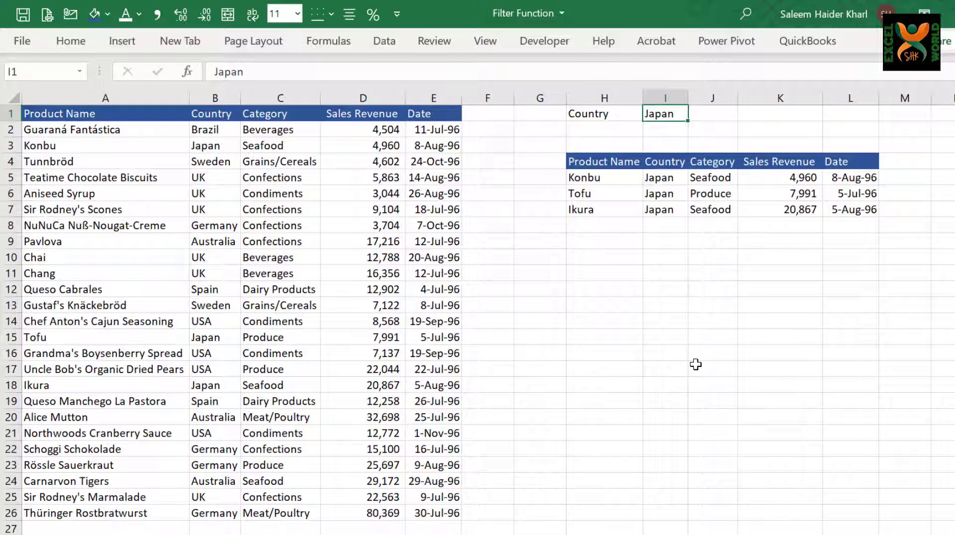
type("Pakistan")
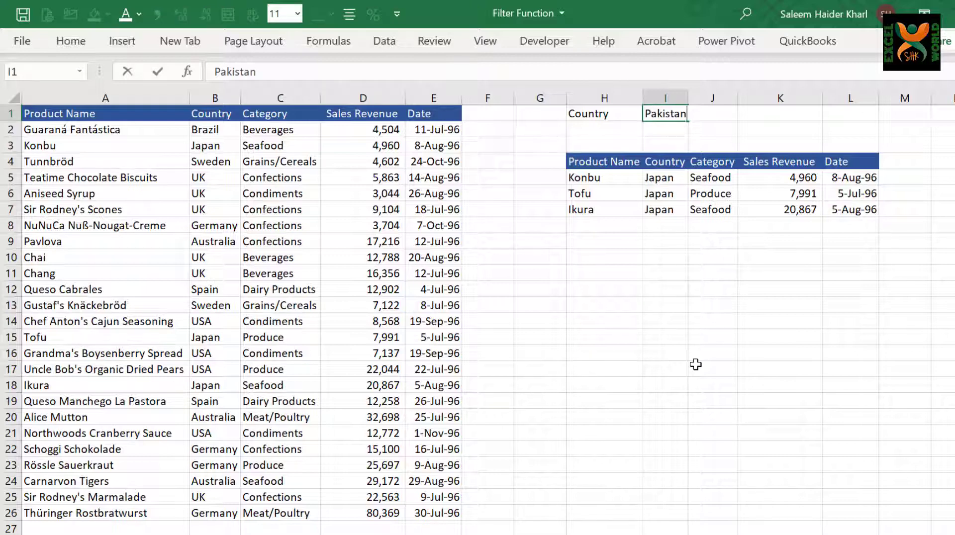
key("Return")
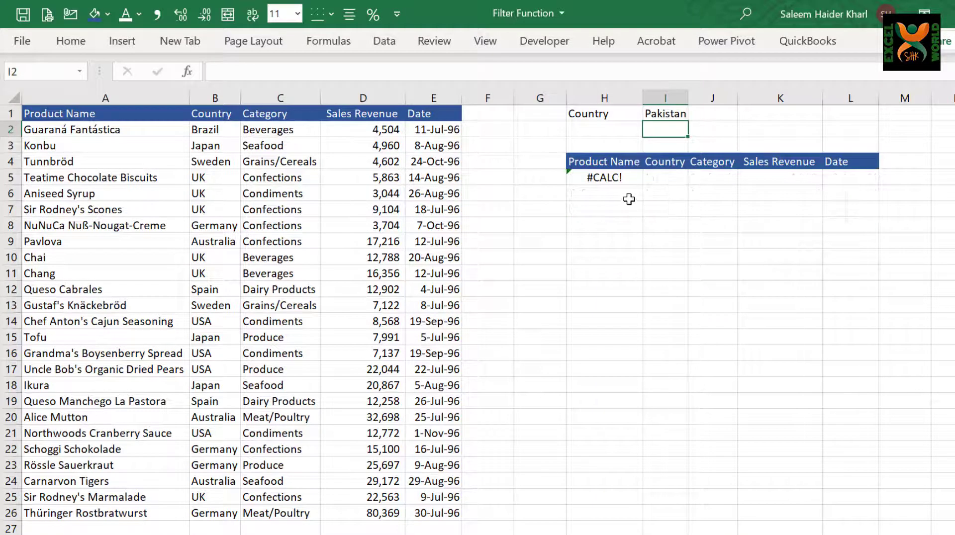
Add "Criteria Not Found" as the if_empty argument of the FILTER formula in H5.
left_click(605, 177)
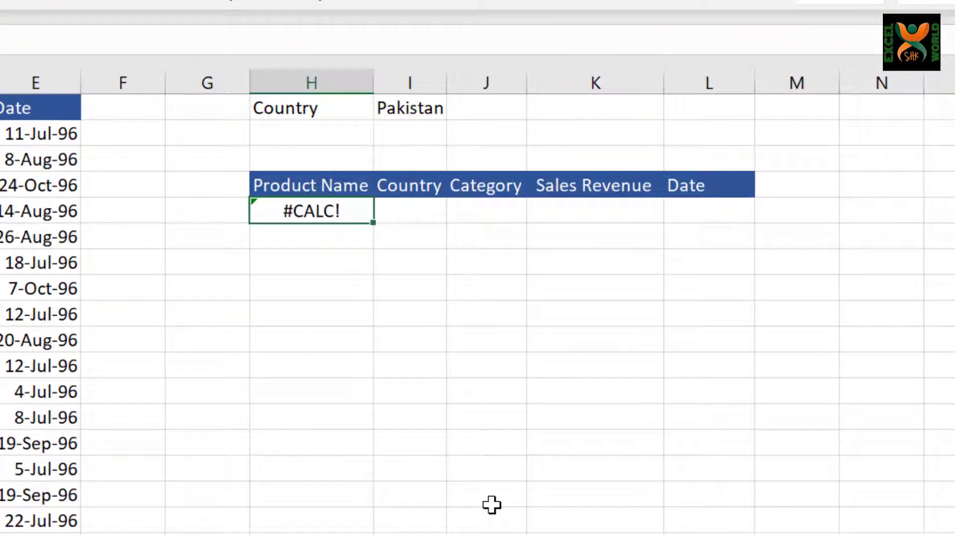
key("F2")
key("Left")
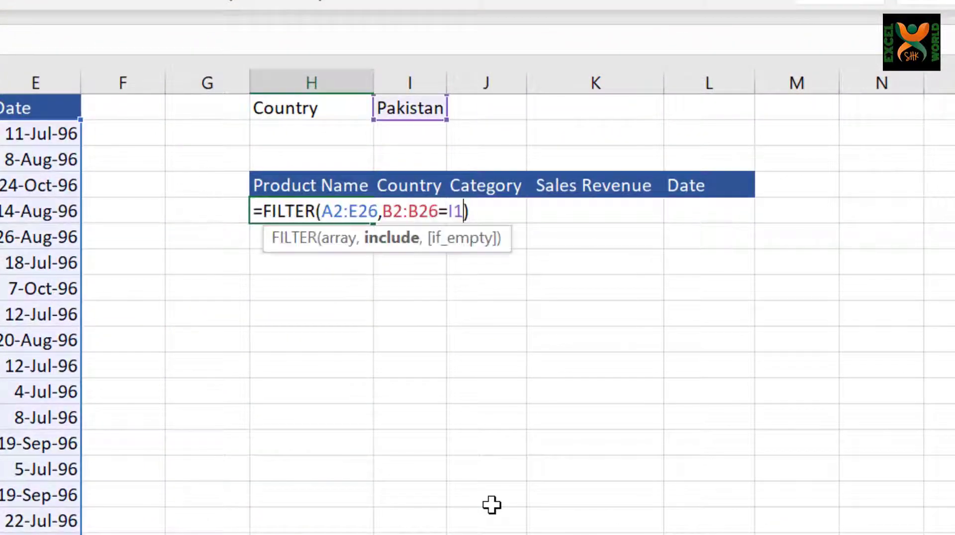
type(",")
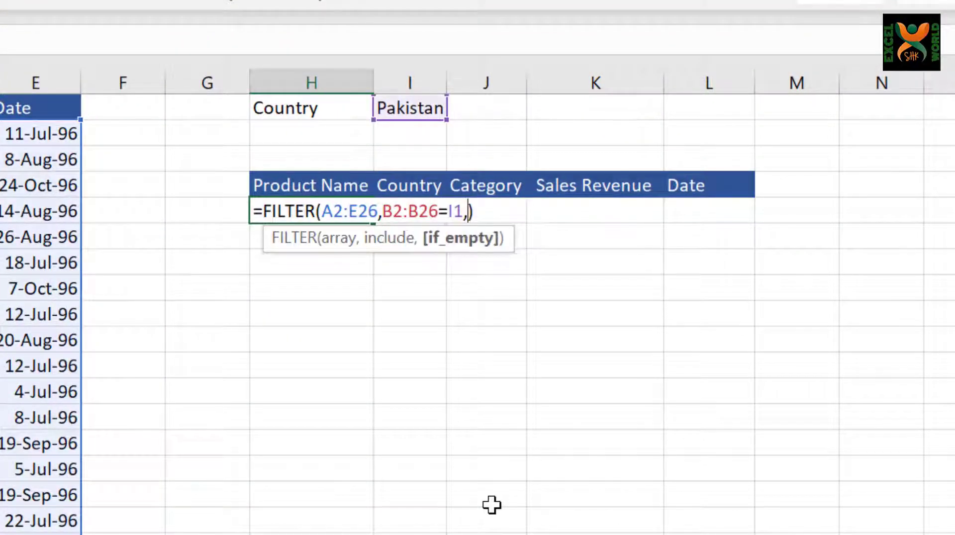
type("\"\"")
key("Left")
type("N")
key("BackSpace")
type("Criteria ")
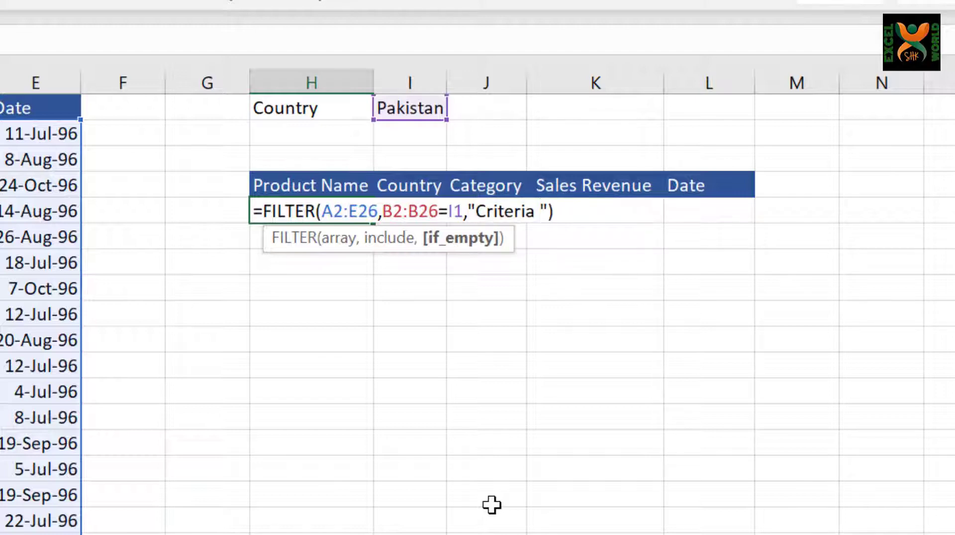
type("Not Found")
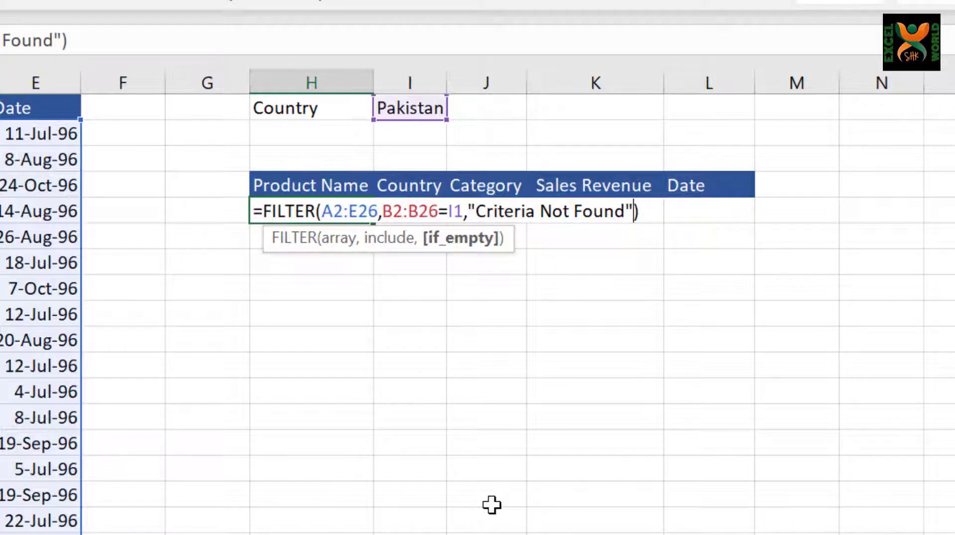
key("Return")
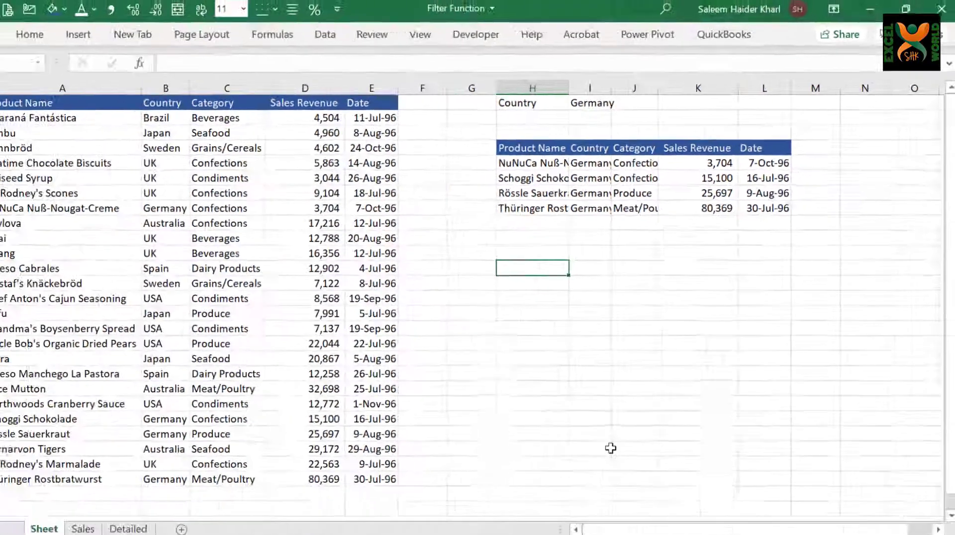
Enter the label "Sales Revenue greater than" in H12 and the threshold 15000 in K12.
type("Sal")
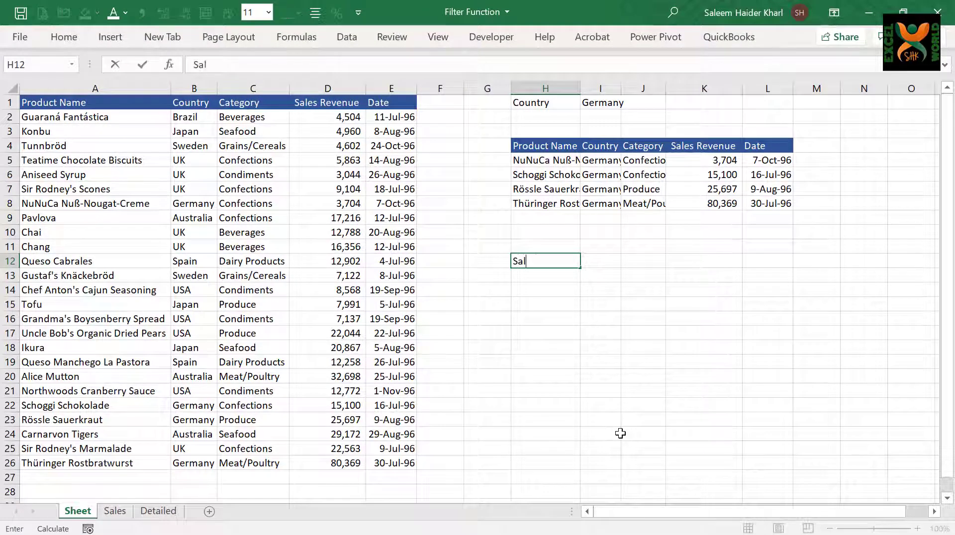
type("es Rev")
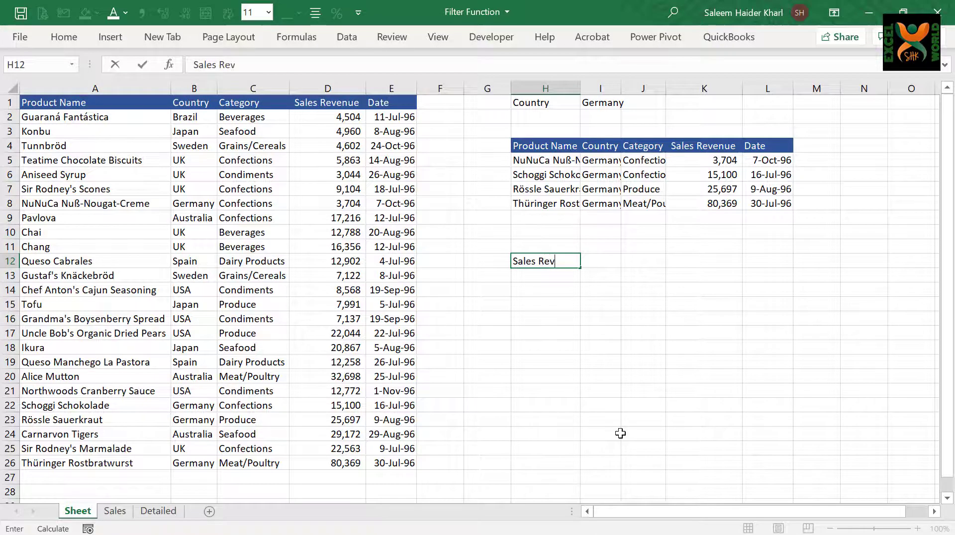
type("enue grea")
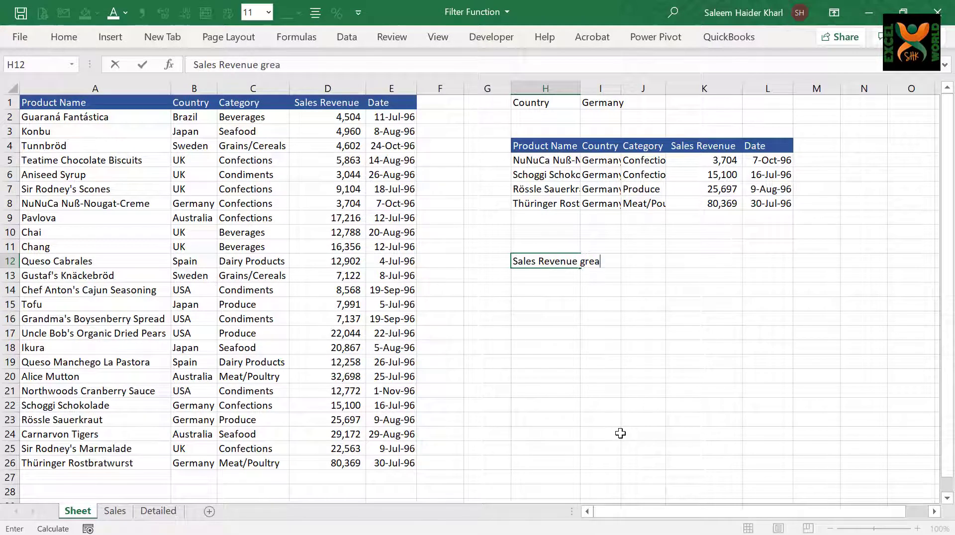
type("ter than")
key("Tab")
key("Tab")
key("Tab")
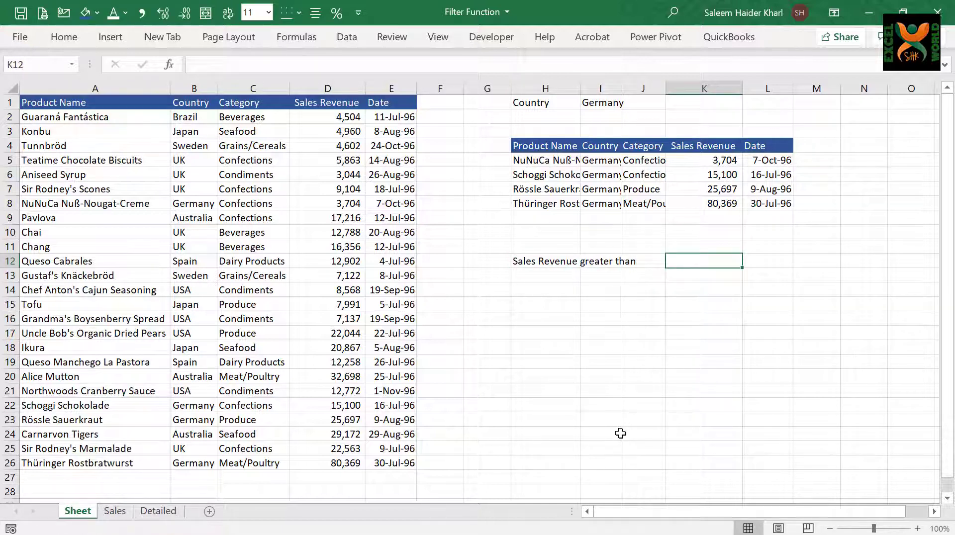
type("15000")
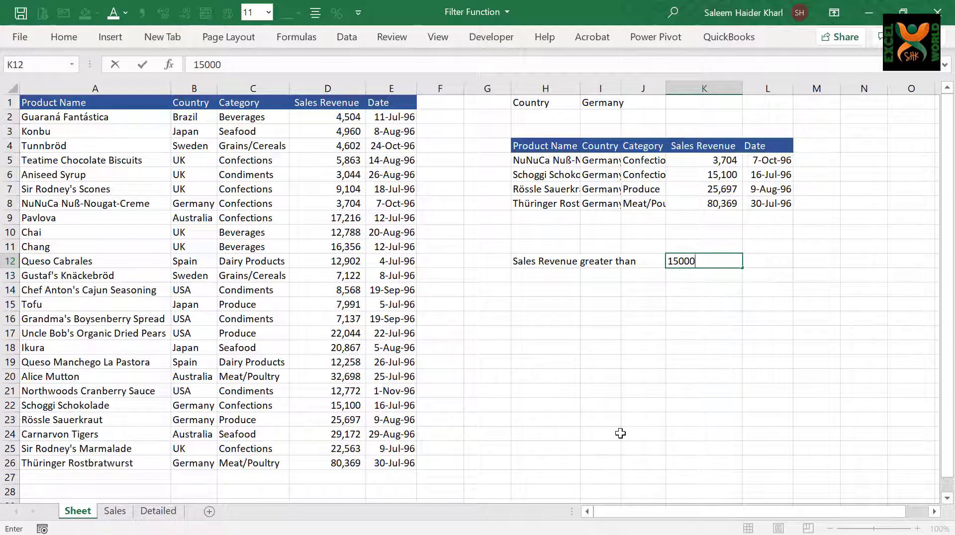
key("Return")
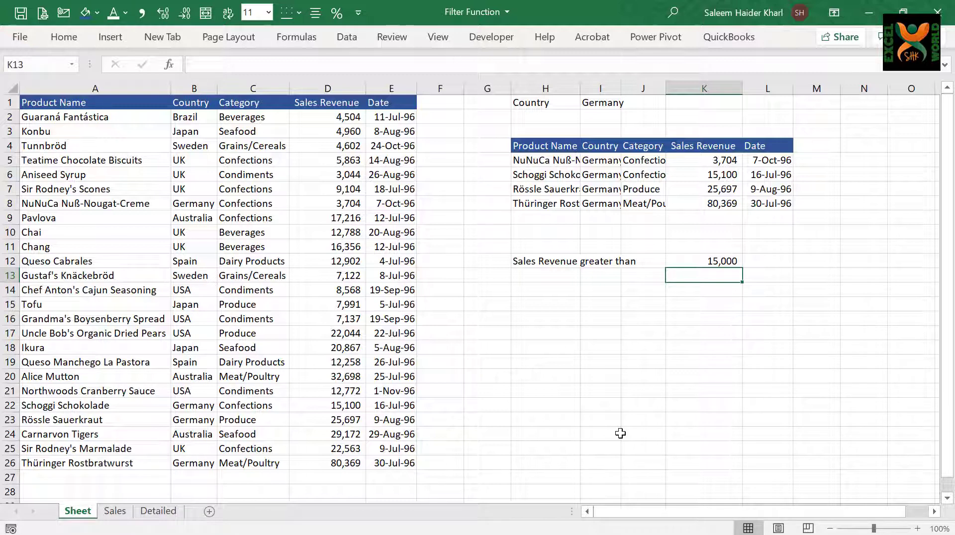
Copy the header row H4:L4 of the country results to row 15, starting at H15.
key("Left")
key("Left")
key("Left")
key("Up")
key("Up")
key("Up")
key("Up")
key("Up")
key("Up")
key("Up")
key("Up")
key("Up")
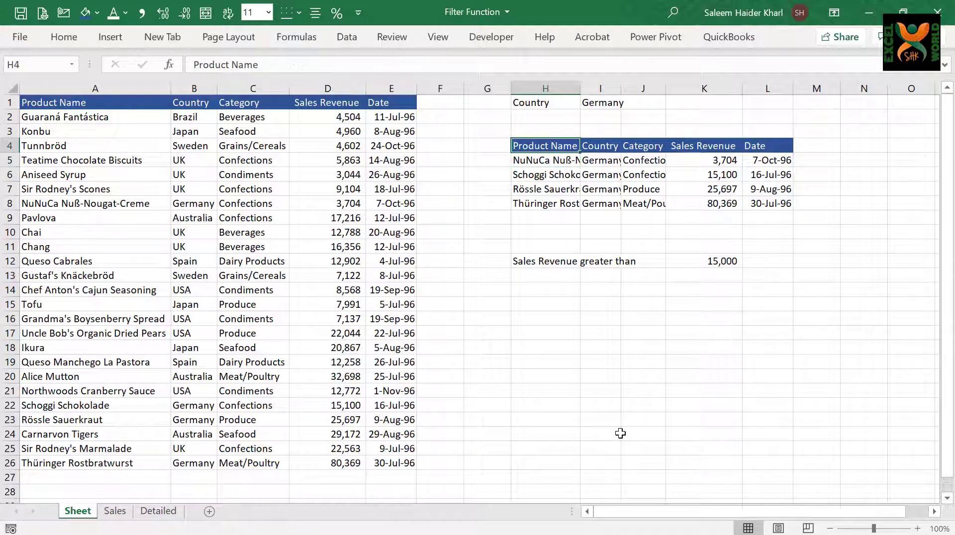
key("ctrl+shift+Right")
key("ctrl+c")
key("Down")
key("Down")
key("Down")
key("Down")
key("Down")
key("Down")
key("Down")
key("Down")
key("Down")
key("Down")
key("Down")
key("ctrl+v")
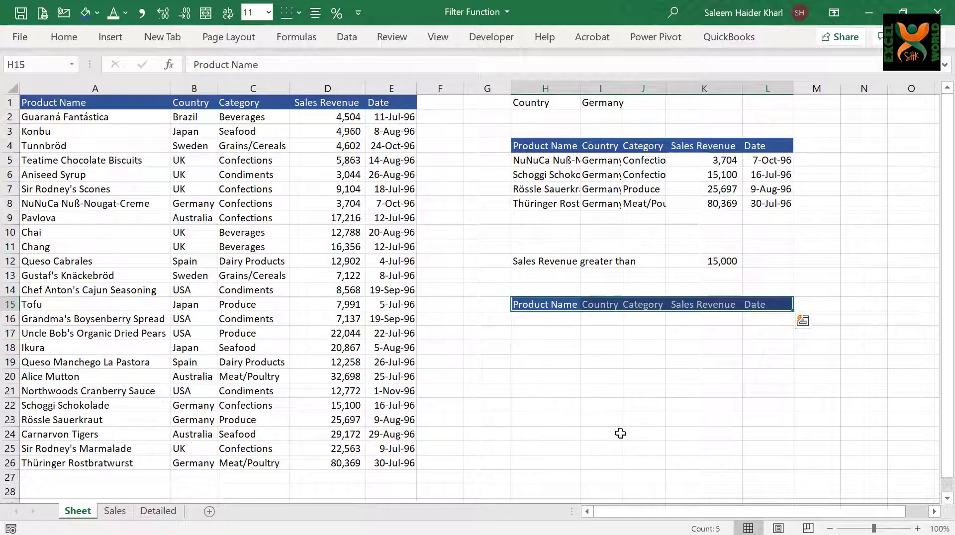
Start a FILTER formula in H16 with the data range A2:E26 as its array.
key("Down")
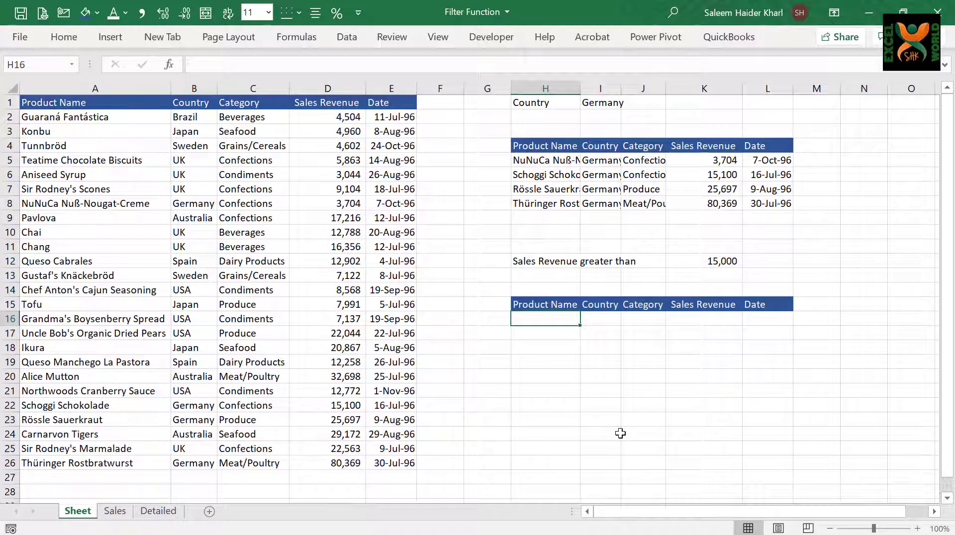
type("=")
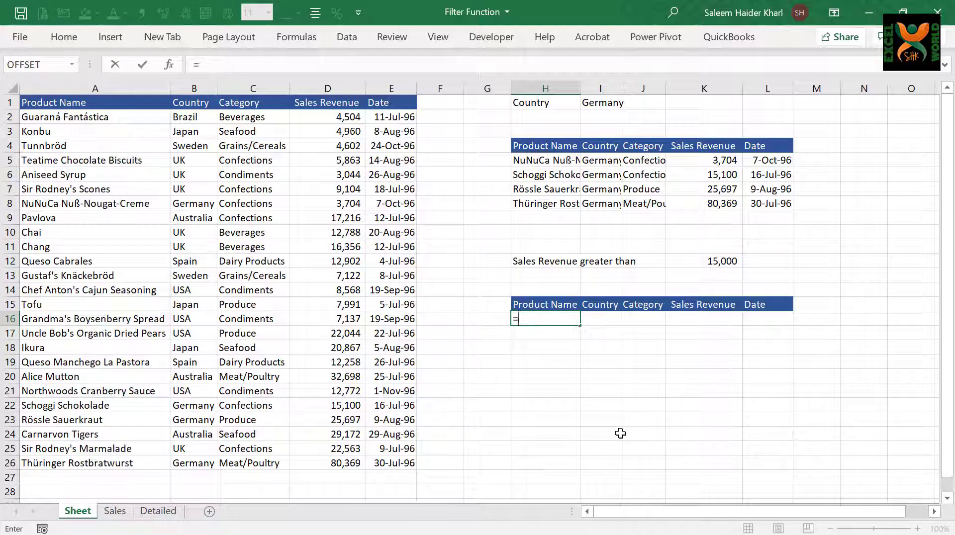
type("filt")
key("Tab")
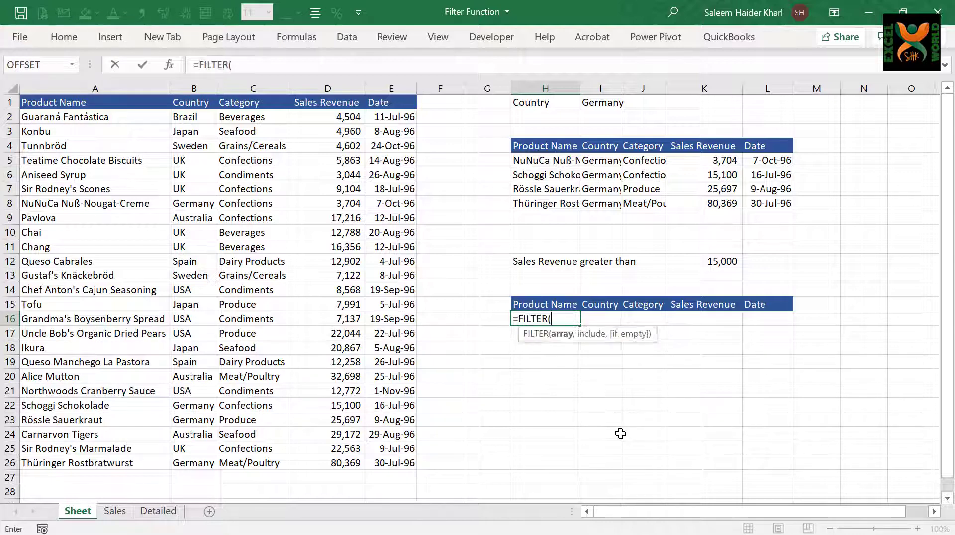
left_click(40, 119)
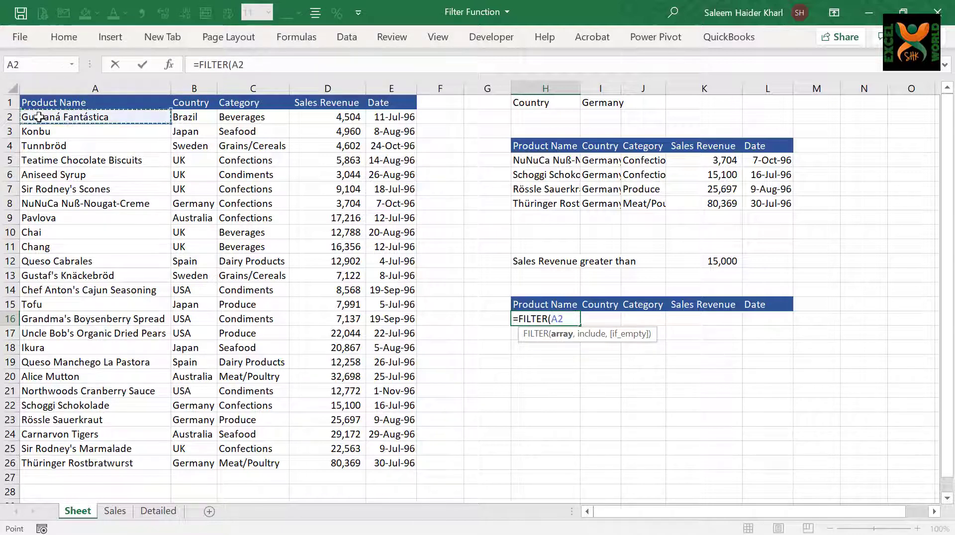
key("ctrl+shift+Right")
key("ctrl+shift+Down")
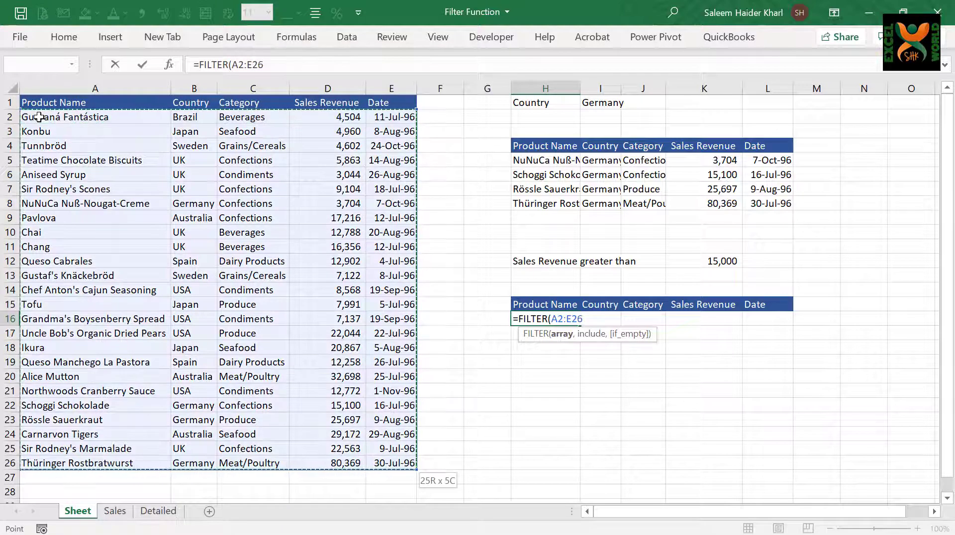
type(",")
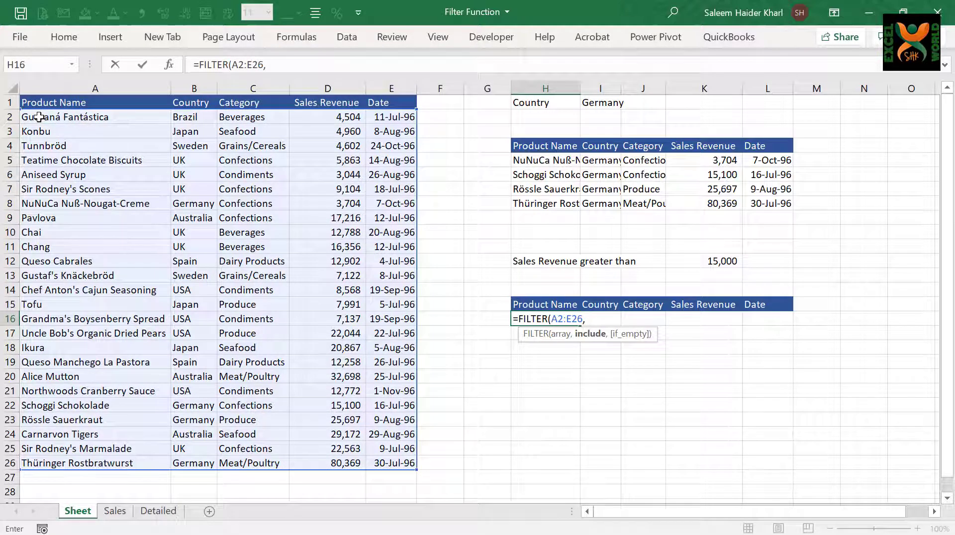
Complete the H16 FILTER formula with the include condition D2:D26>K12 and the if_empty text "Criteria Not Fulfilled".
left_click(337, 116)
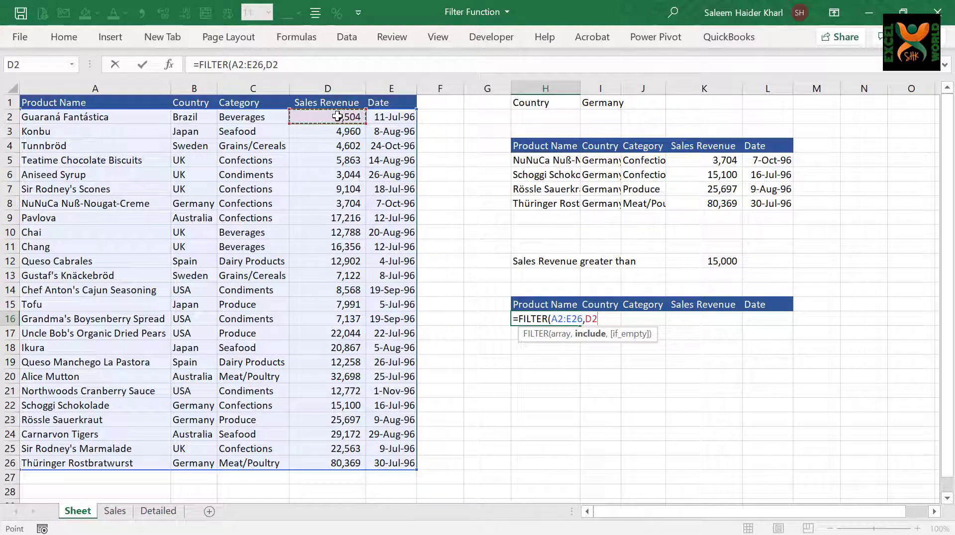
key("ctrl+shift+Down")
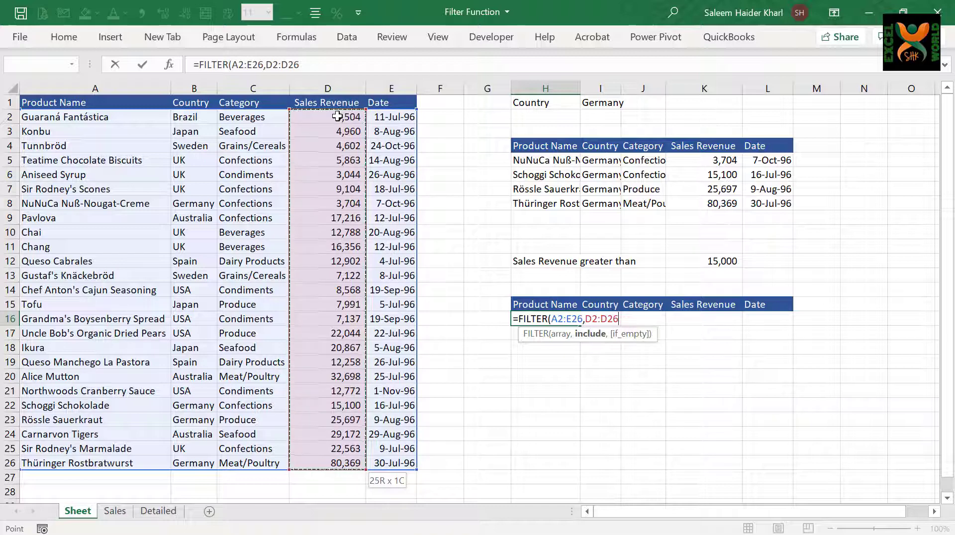
type(">")
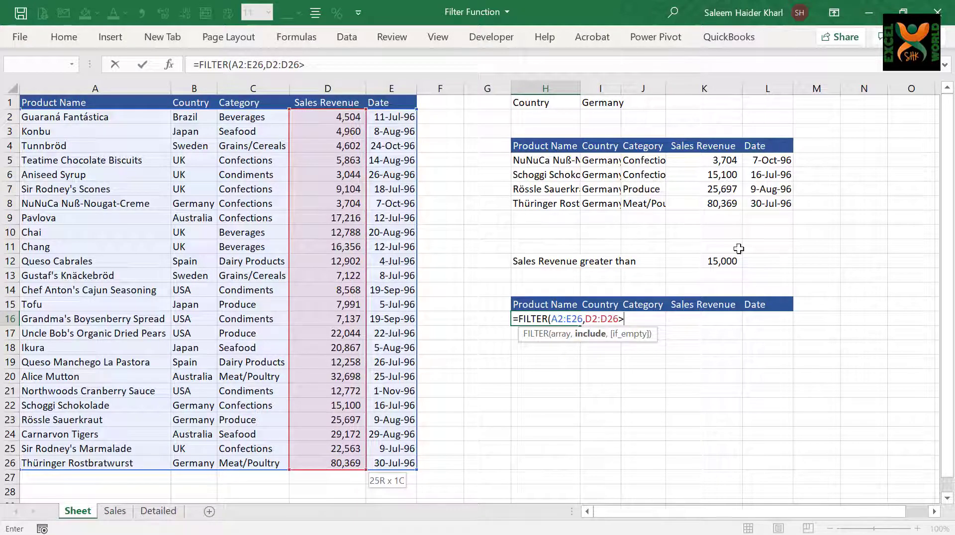
left_click(692, 261)
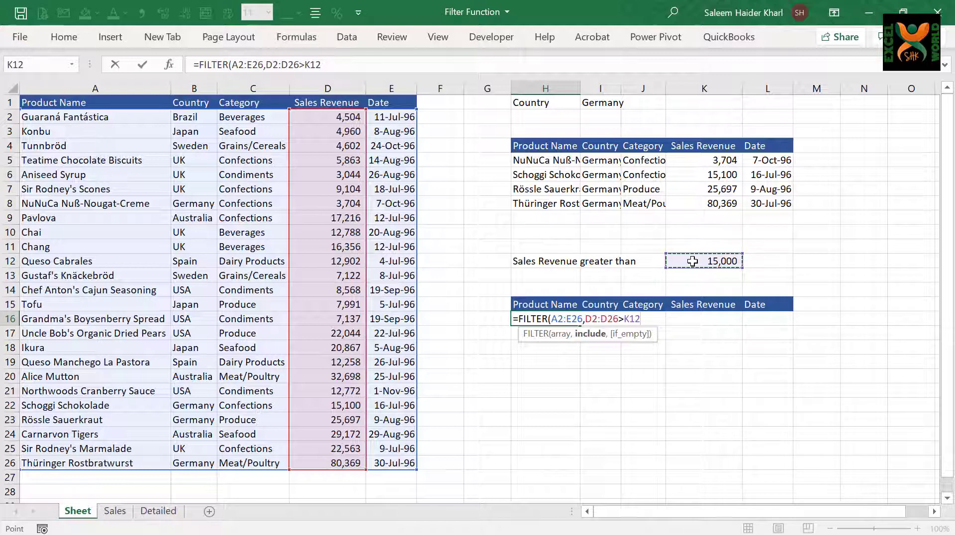
type(",\"")
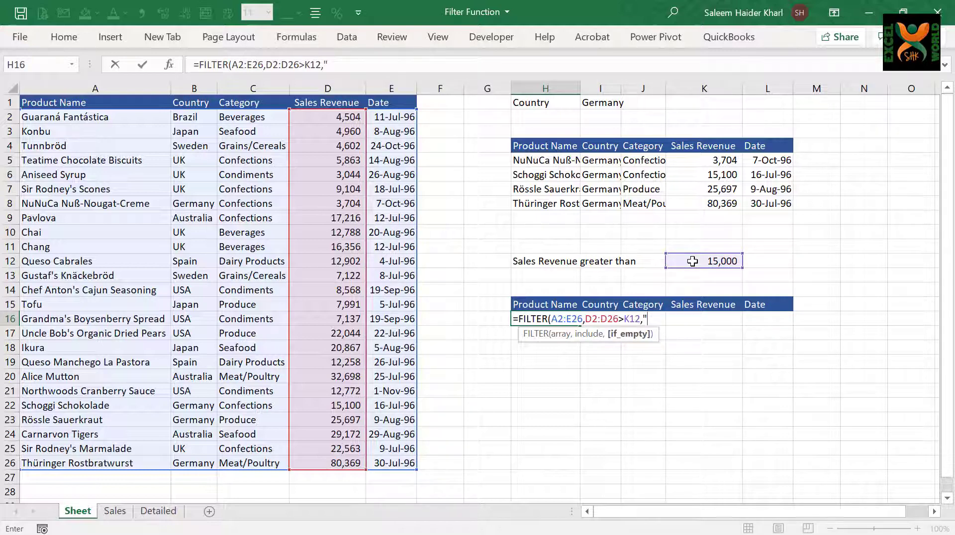
type("Criteria Not ")
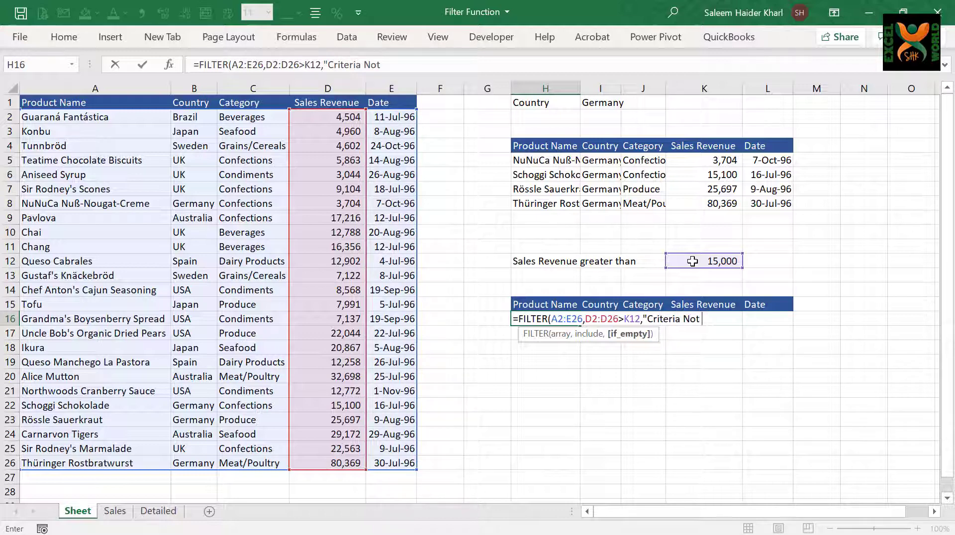
type("Fulfilled\"")
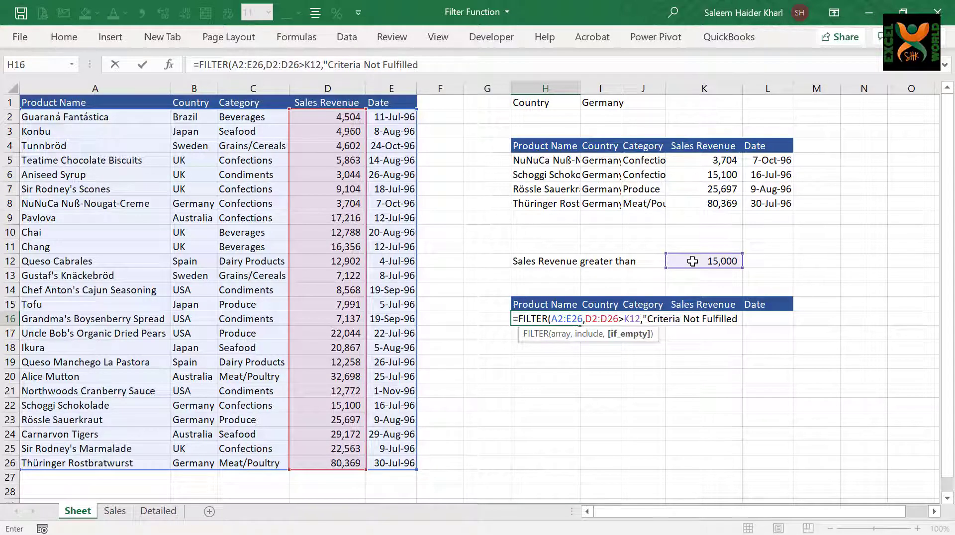
type(")")
key("Return")
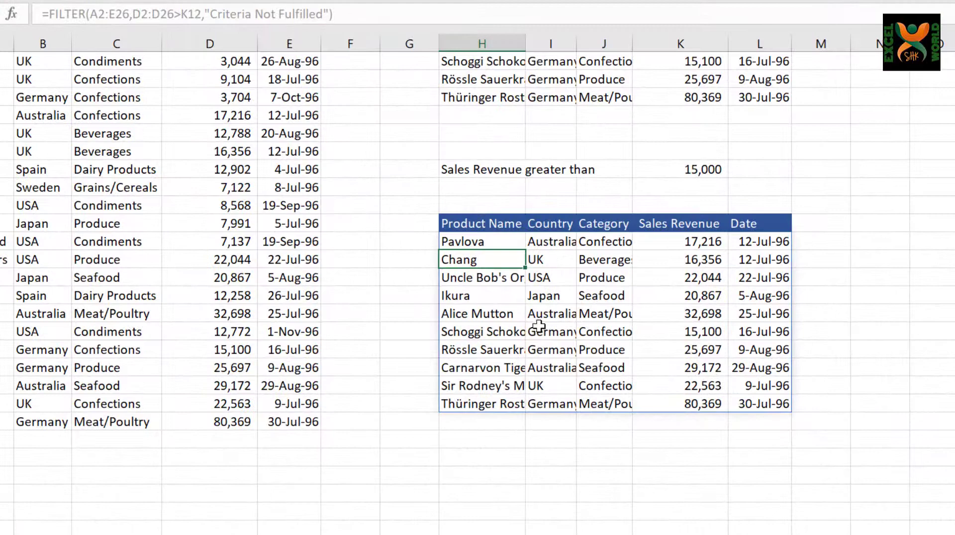
Enter the text "sdfsd" in I21 inside the spilled revenue results, and clear that cell again.
left_click(538, 328)
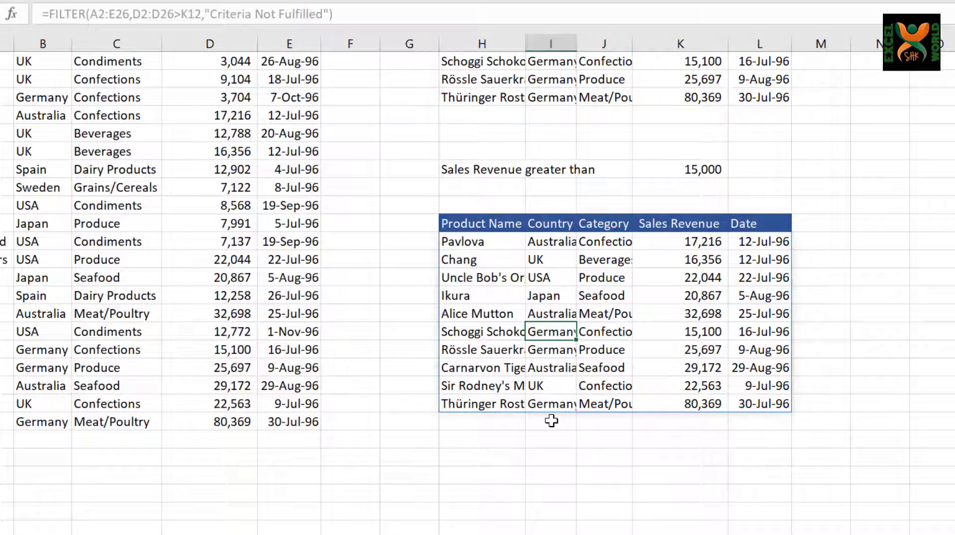
type("sdfsd")
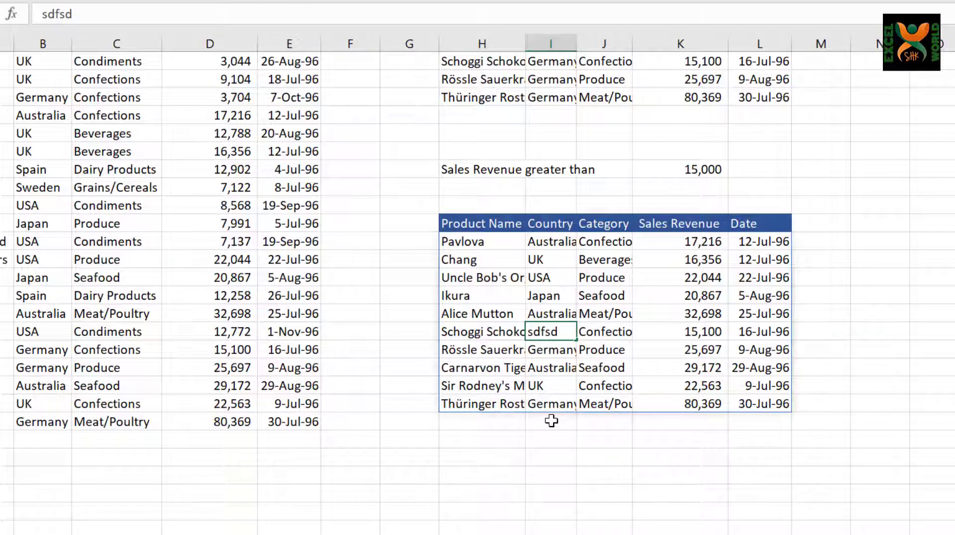
key("Return")
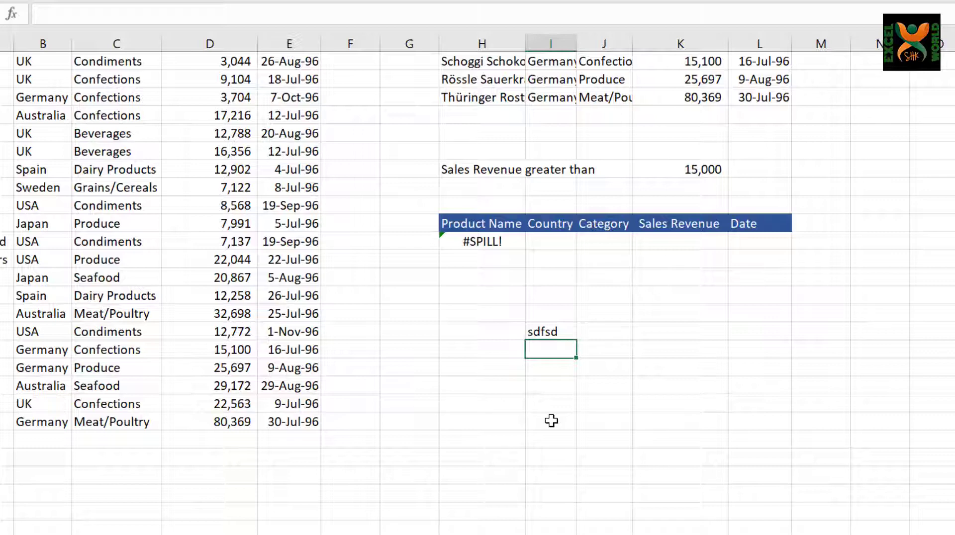
key("Up")
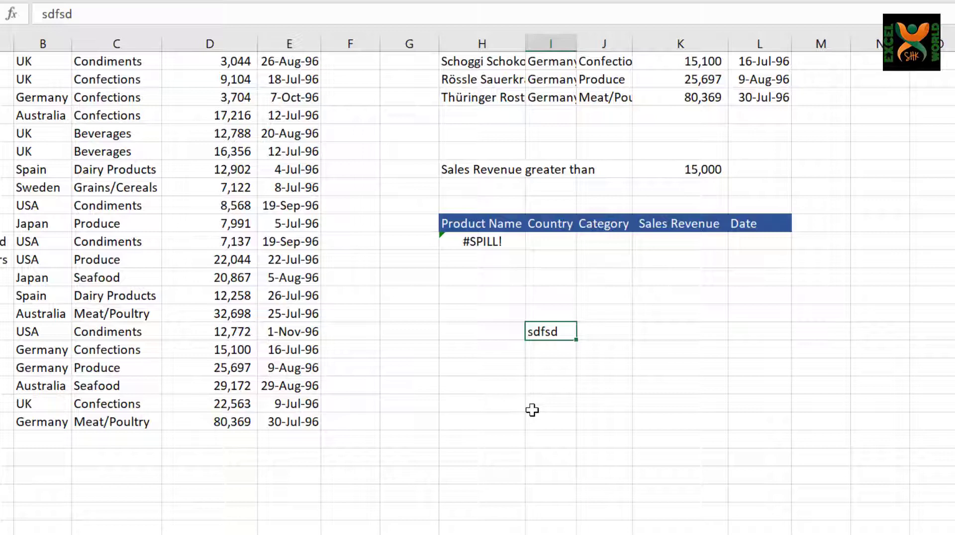
key("Delete")
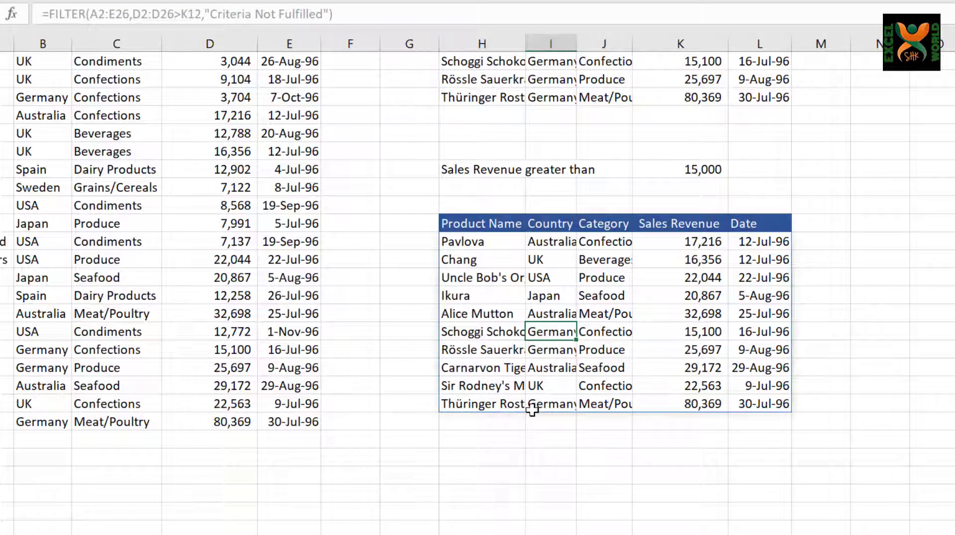
left_click(506, 456)
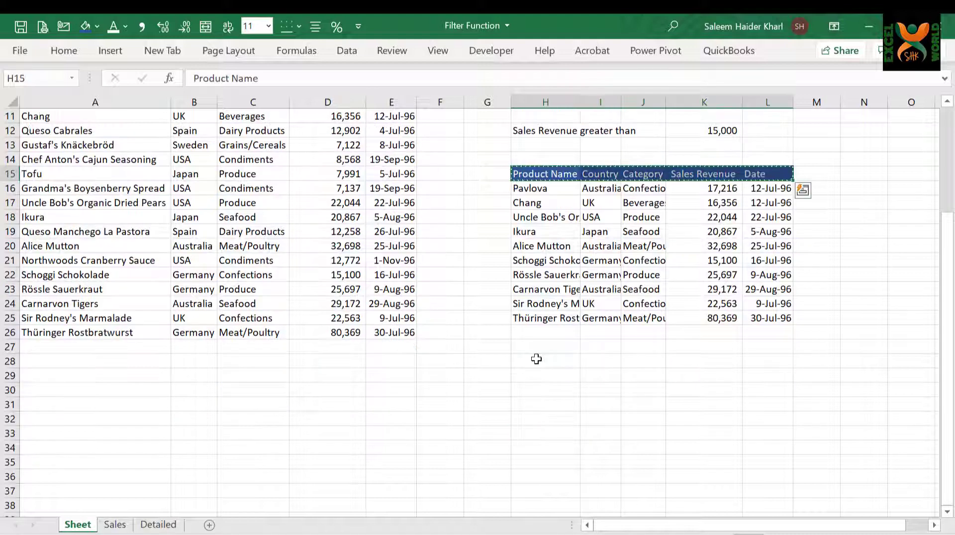
Copy the header row H15:L15 of the revenue results to row 32, starting at A32.
key("ctrl+c")
key("Up")
key("Down")
key("ctrl+shift+Right")
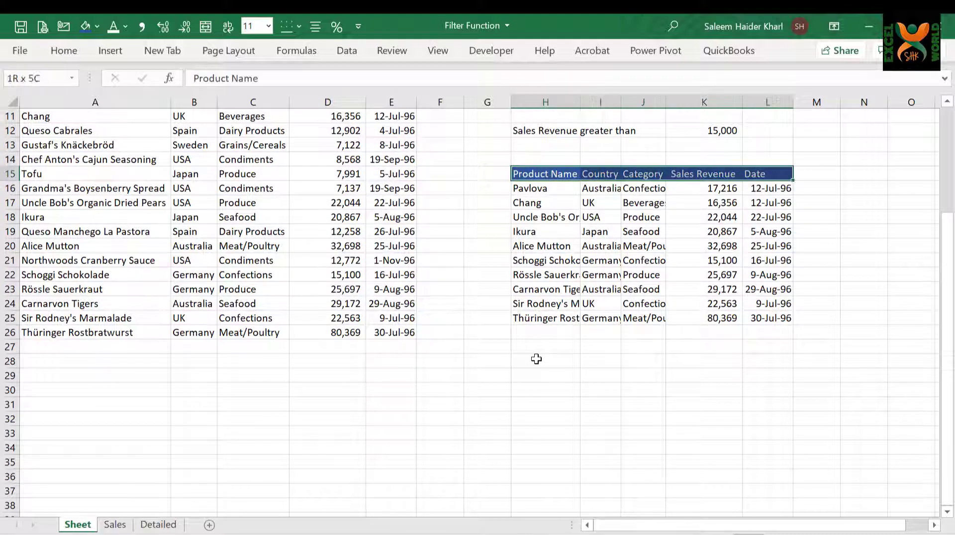
key("ctrl+c")
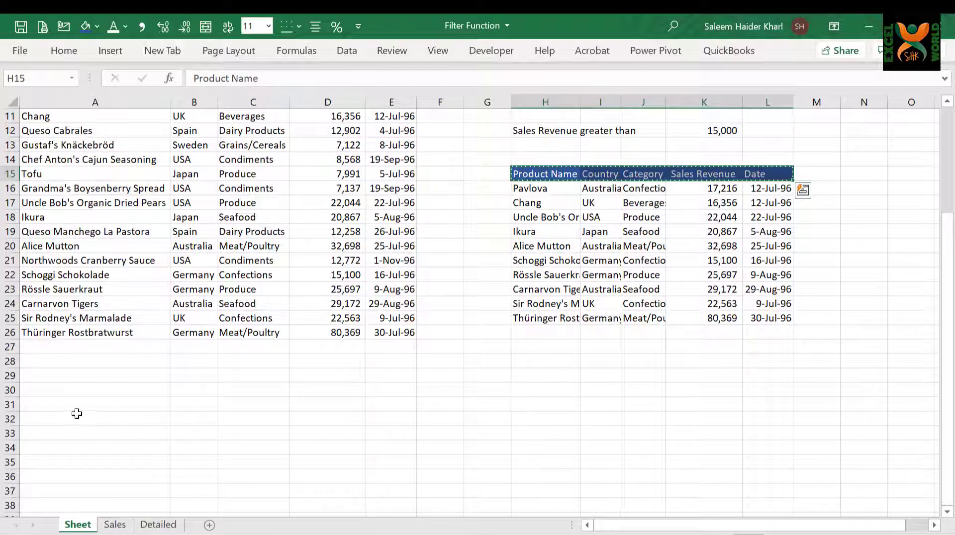
left_click(59, 419)
key("Return")
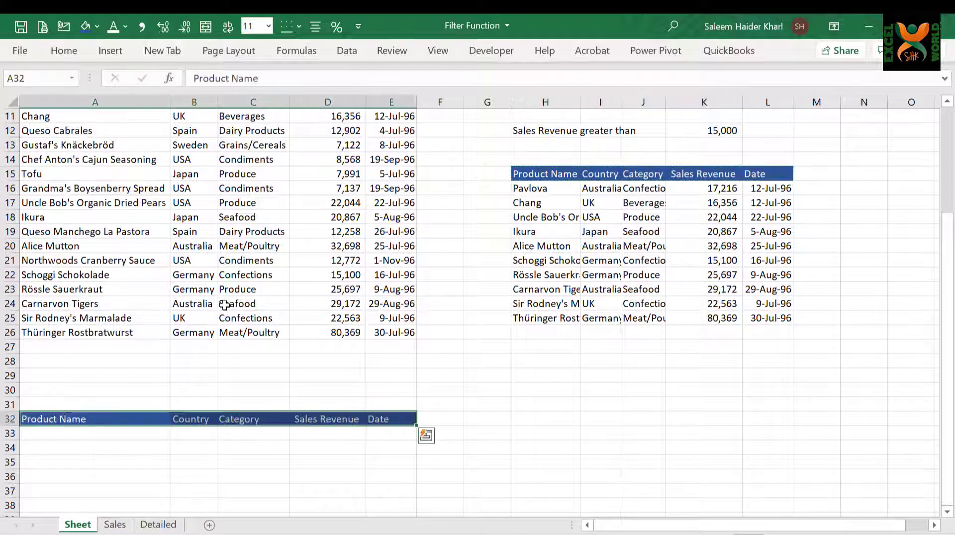
Copy the full FILTER formula text from H16 into A33 below the new headers, keeping its references unchanged, and review the spilled rows.
left_click(552, 188)
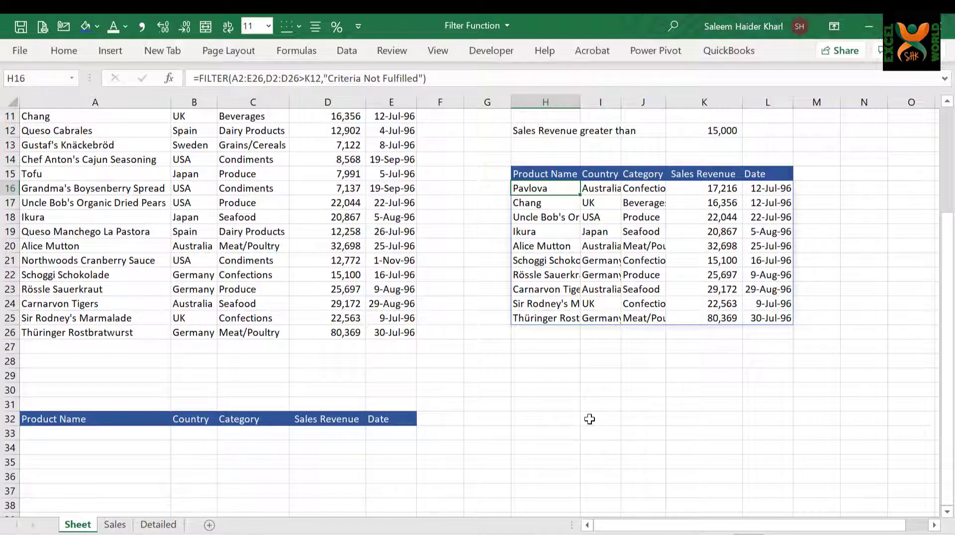
key("F2")
key("Left")
key("Left")
key("Left")
key("Left")
key("Left")
key("Left")
key("Left")
key("Left")
key("Left")
key("Left")
key("Left")
key("Left")
key("Left")
key("Left")
key("Left")
key("Left")
key("Left")
key("Left")
key("Left")
key("Left")
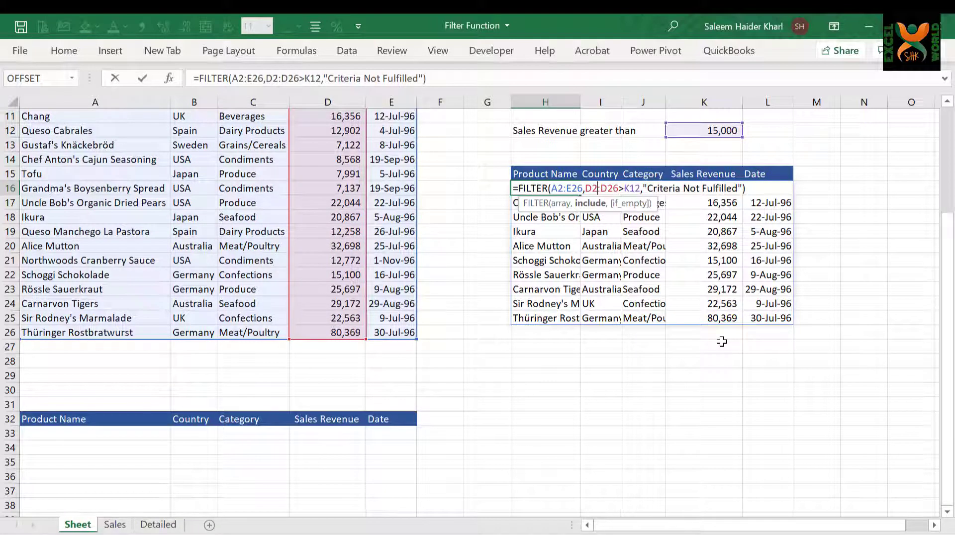
key("Left")
key("Home")
key("shift+End")
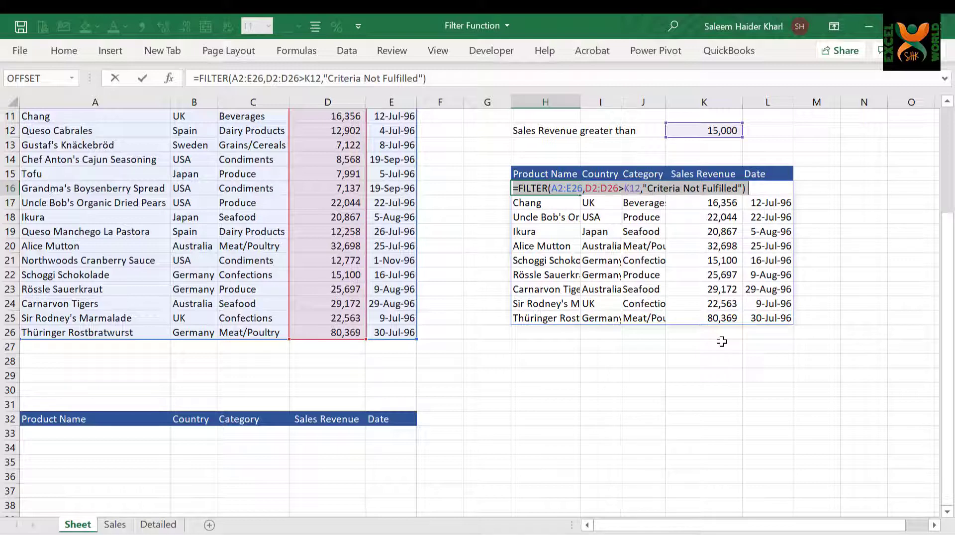
key("Return")
key("Up")
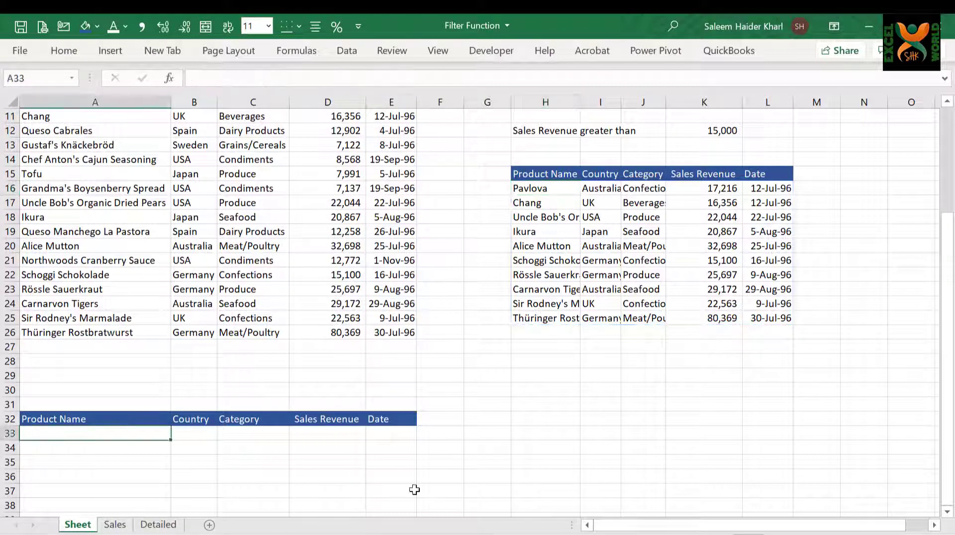
key("F2")
key("ctrl+v")
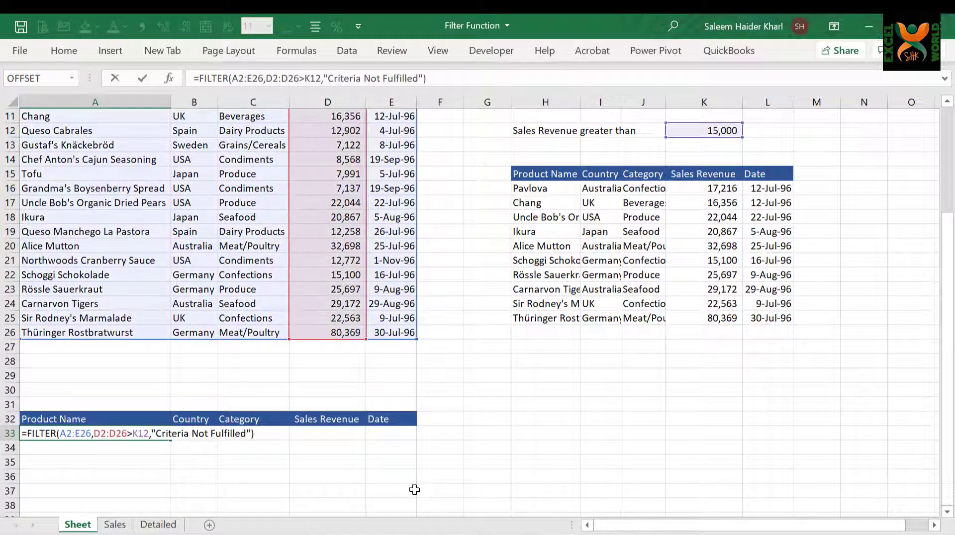
key("Return")
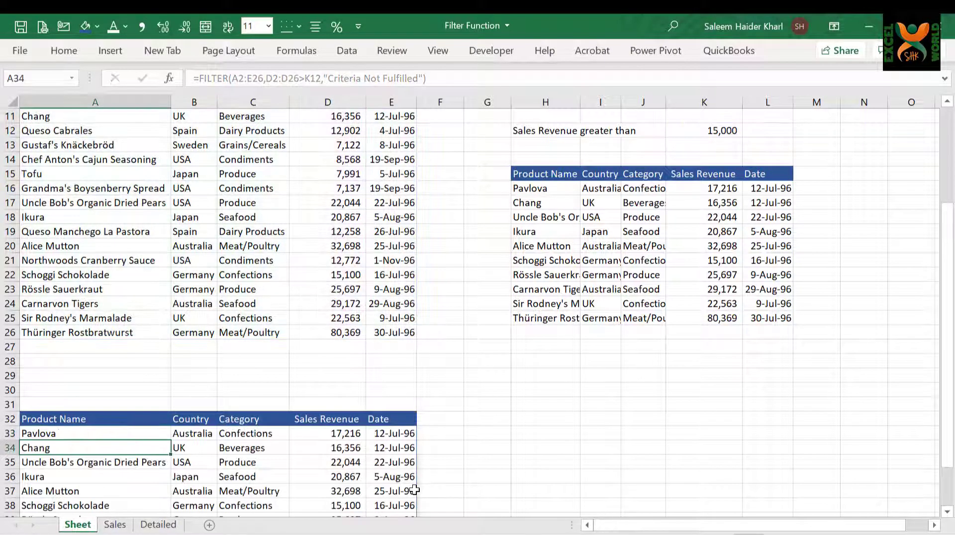
scroll(414, 491, "down", 3)
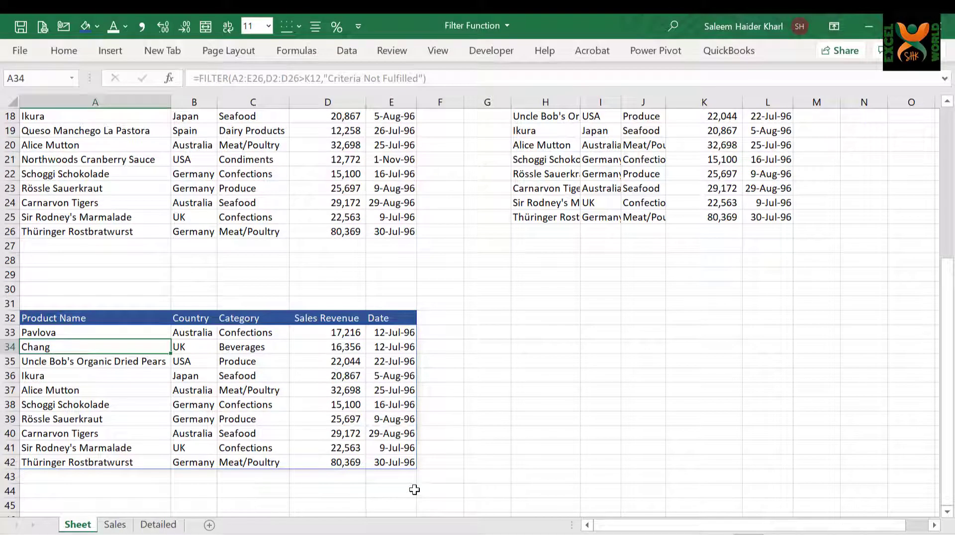
scroll(415, 491, "up", 6)
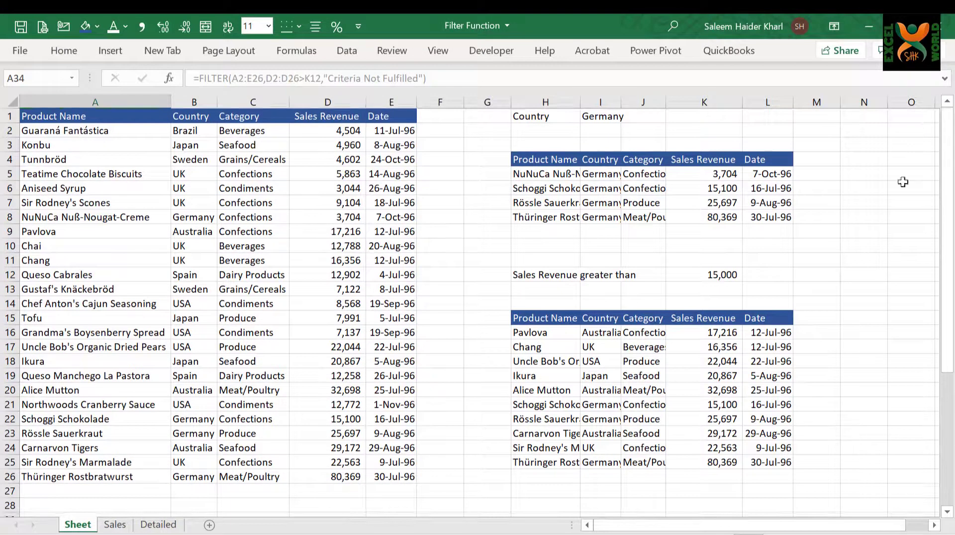